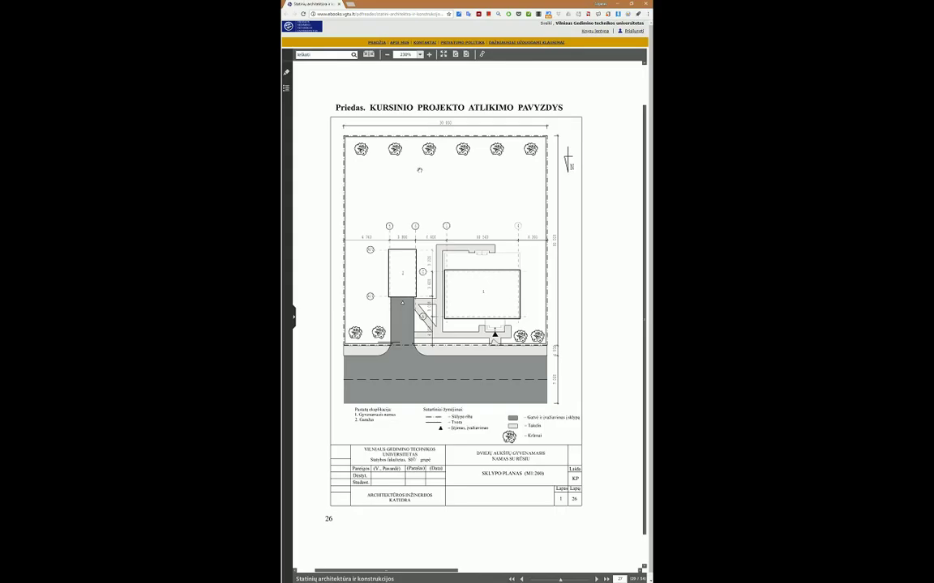
# Step: Page forward through the sample course project's drawings from the site plan to the building section on page 48
pyautogui.click(595, 578)
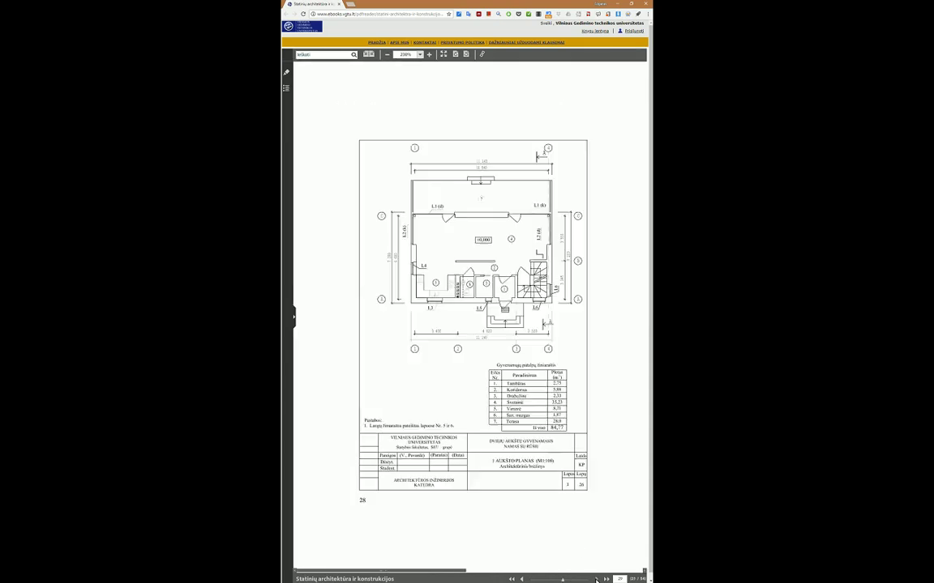
pyautogui.click(596, 580)
pyautogui.click(596, 579)
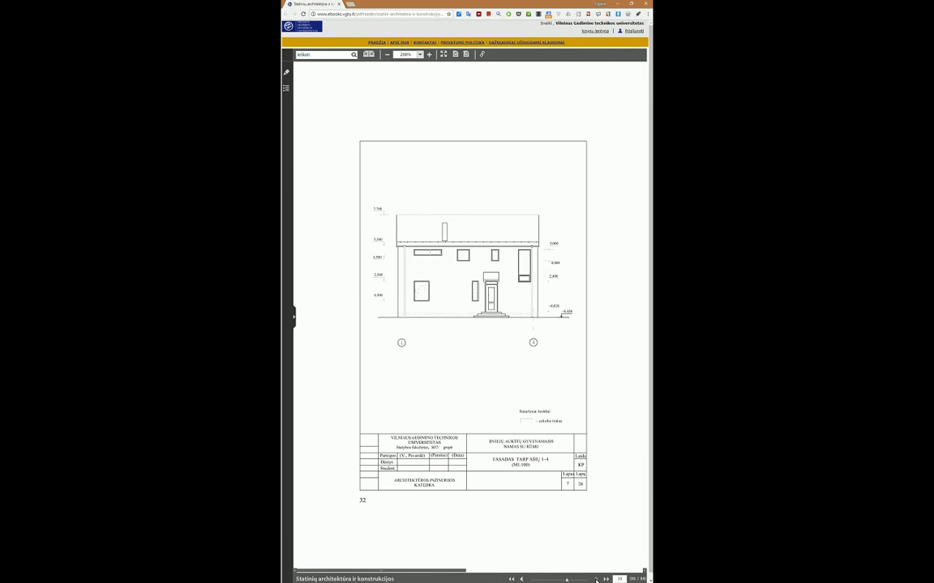
pyautogui.click(595, 578)
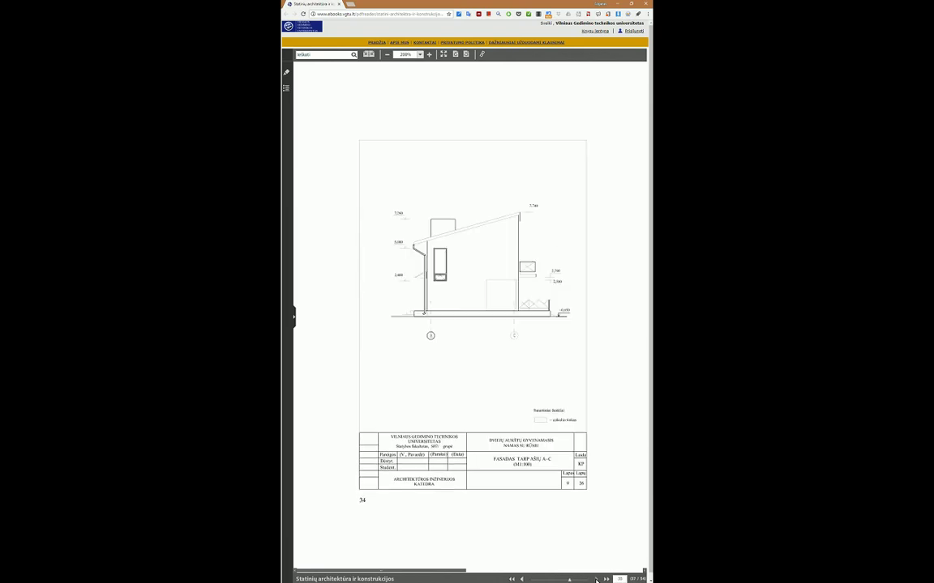
pyautogui.click(595, 579)
pyautogui.click(595, 578)
pyautogui.click(596, 579)
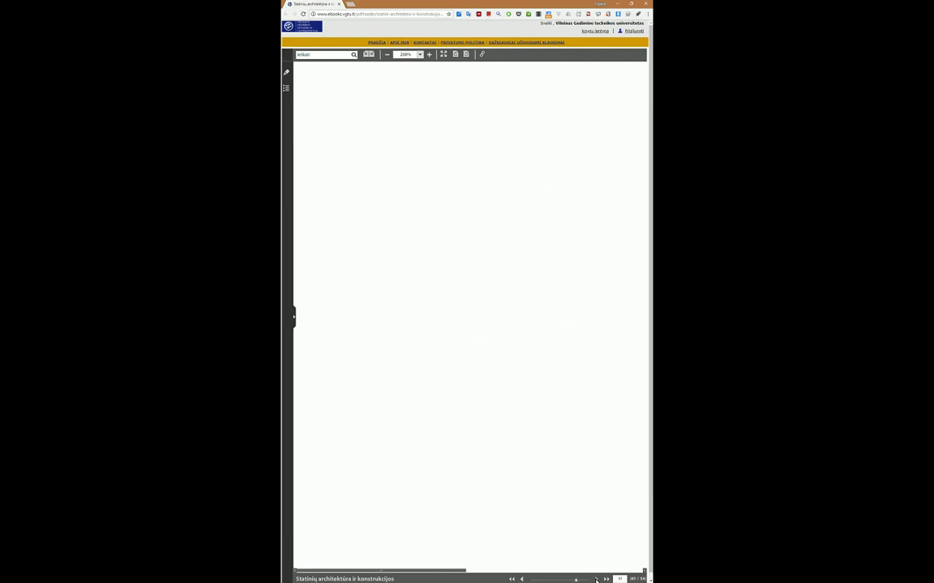
pyautogui.click(596, 579)
pyautogui.click(595, 579)
pyautogui.click(596, 580)
pyautogui.click(596, 580)
pyautogui.click(595, 579)
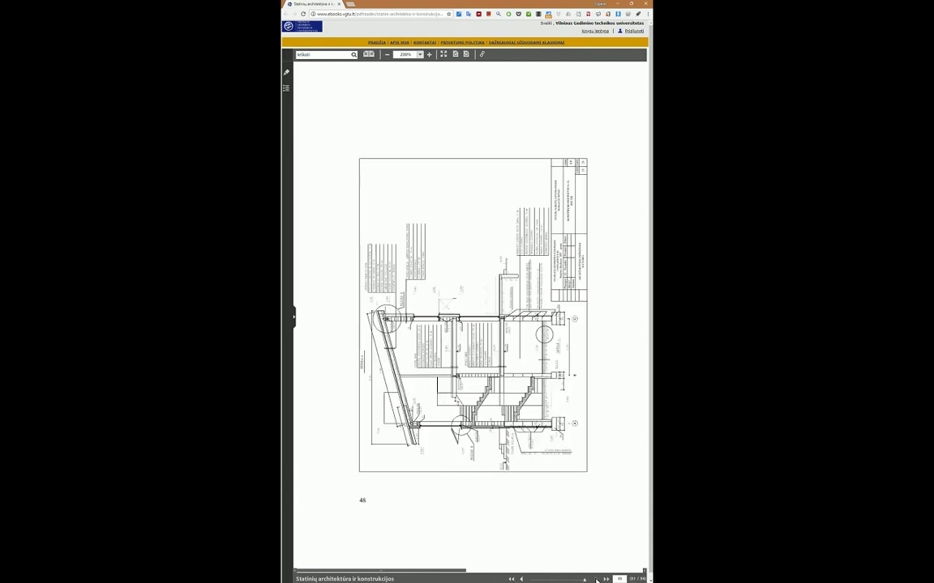
# Step: Examine the page 48 building section in the rotated upright view and return to the reader
pyautogui.click(454, 54)
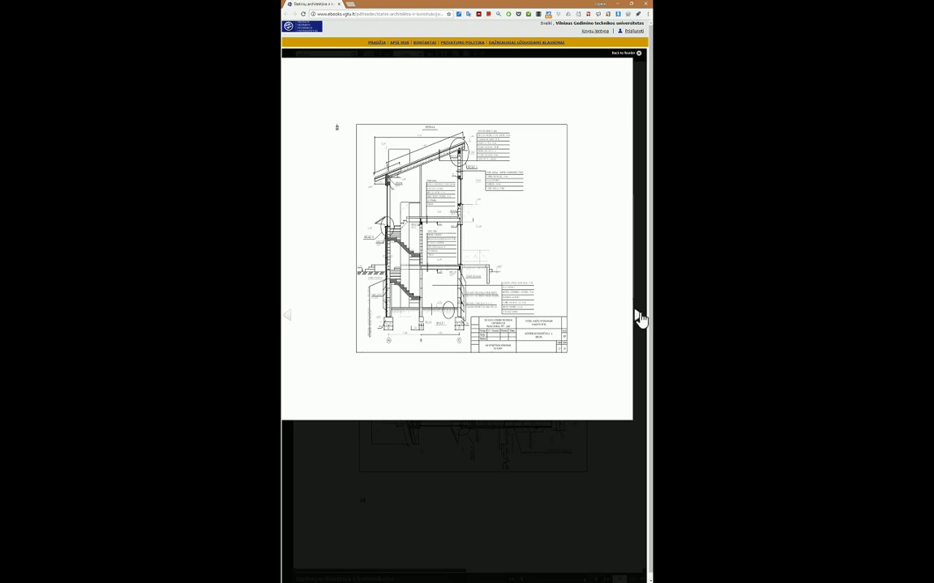
pyautogui.click(637, 55)
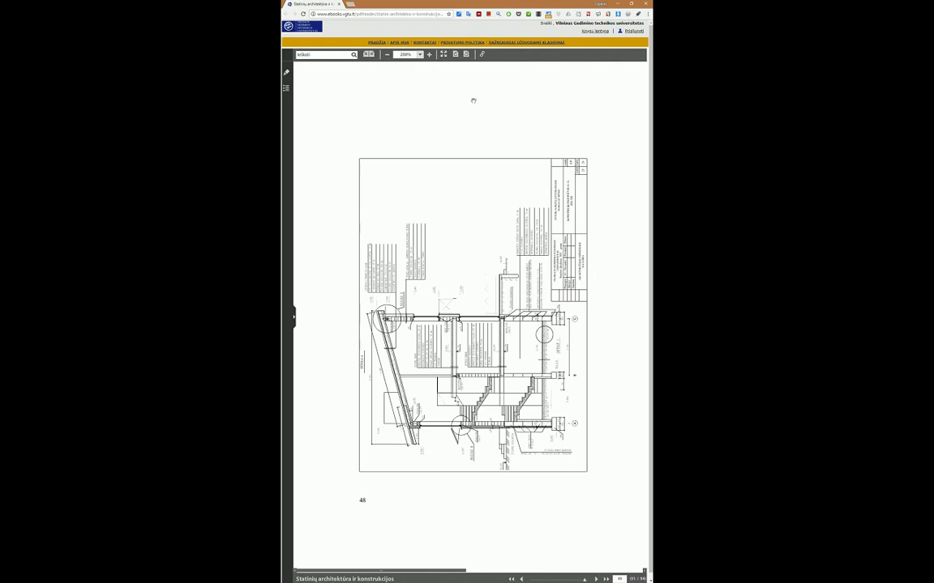
pyautogui.click(454, 55)
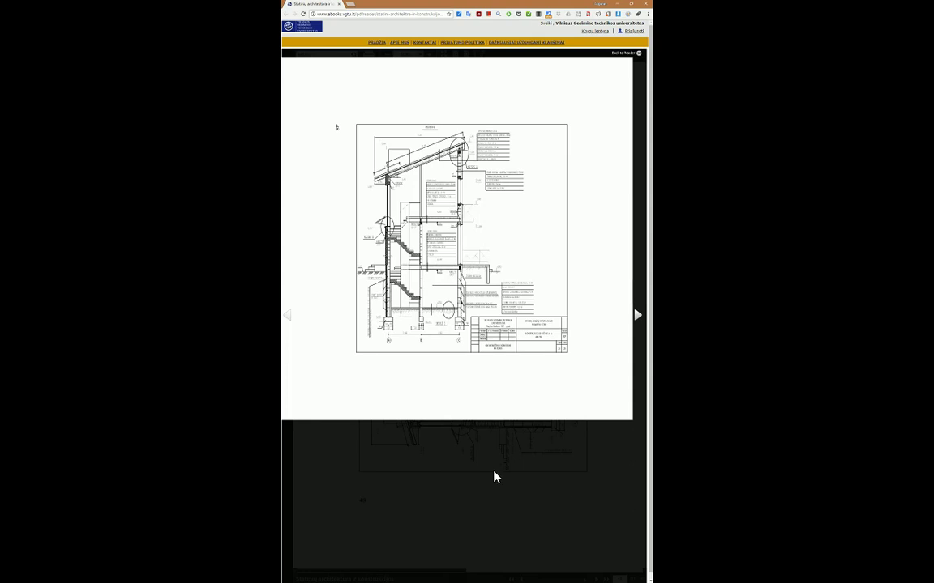
pyautogui.click(626, 53)
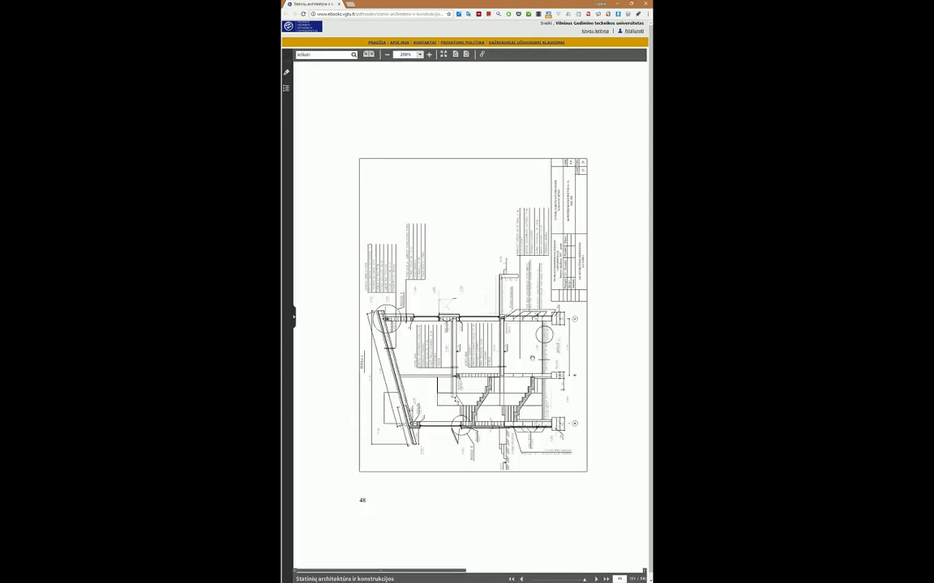
# Step: Enlarge the page 48 building section to 300% and examine its roof, wall and floor annotations
pyautogui.click(430, 56)
pyautogui.click(430, 56)
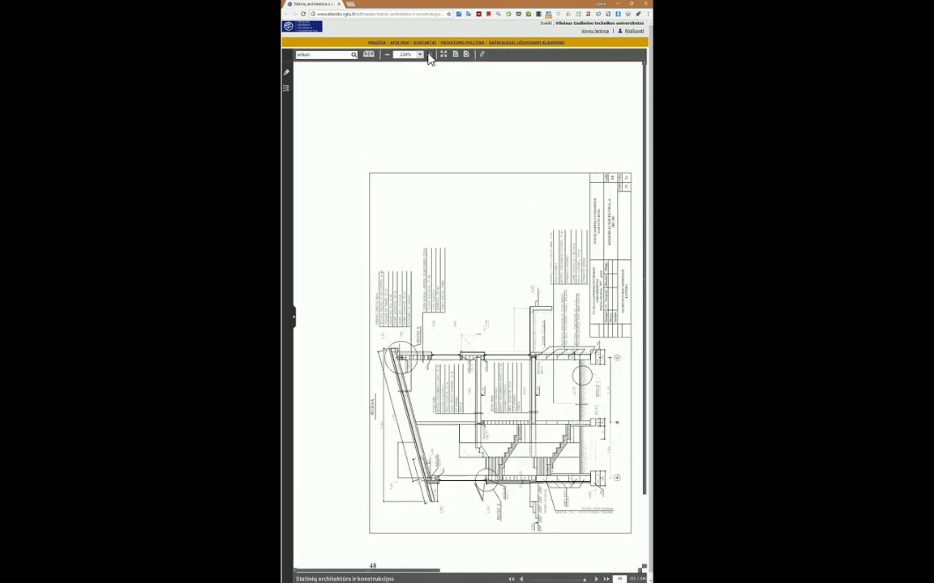
pyautogui.click(430, 56)
pyautogui.click(429, 56)
pyautogui.click(430, 56)
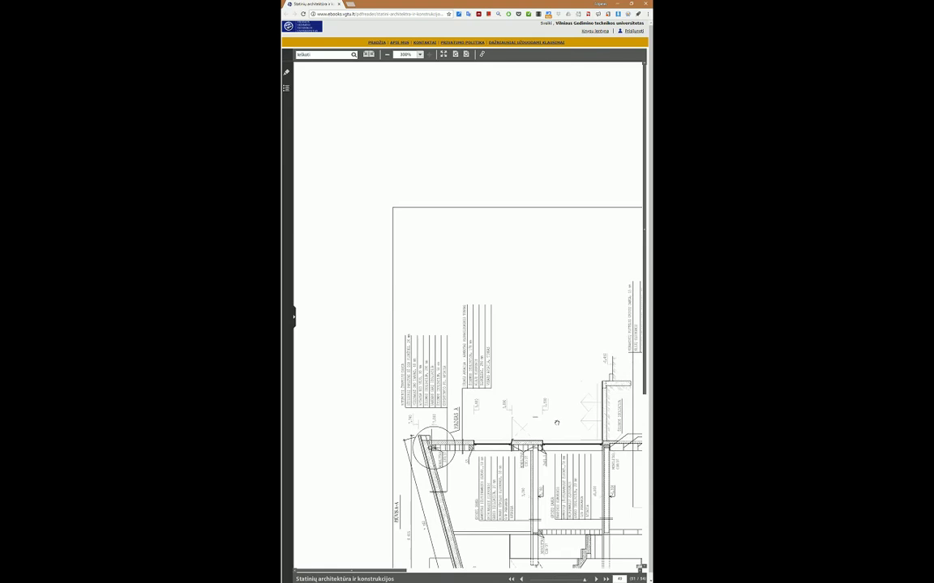
pyautogui.moveTo(556, 422)
pyautogui.mouseDown()
pyautogui.moveTo(458, 287)
pyautogui.moveTo(450, 218)
pyautogui.moveTo(474, 256)
pyautogui.moveTo(466, 285)
pyautogui.mouseUp()
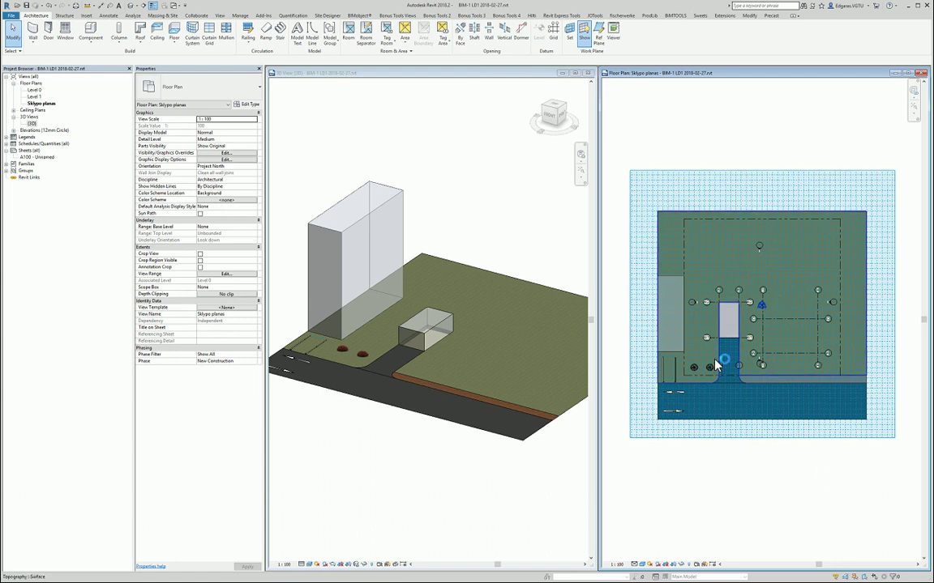
# Step: In the Revit site plan, move the North elevation marker up to the site's northern edge
pyautogui.scroll(2, 722, 154)
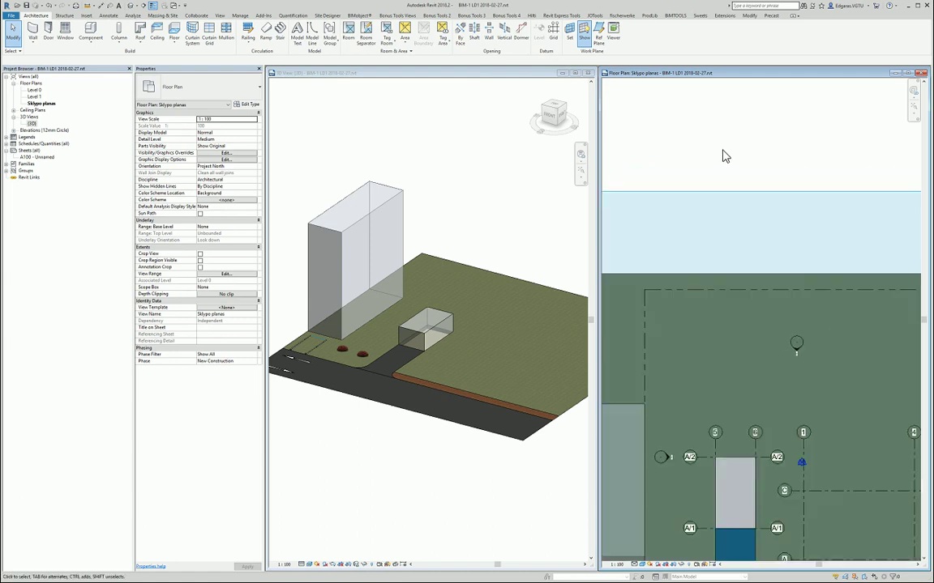
pyautogui.scroll(-1, 733, 146)
pyautogui.scroll(1, 784, 247)
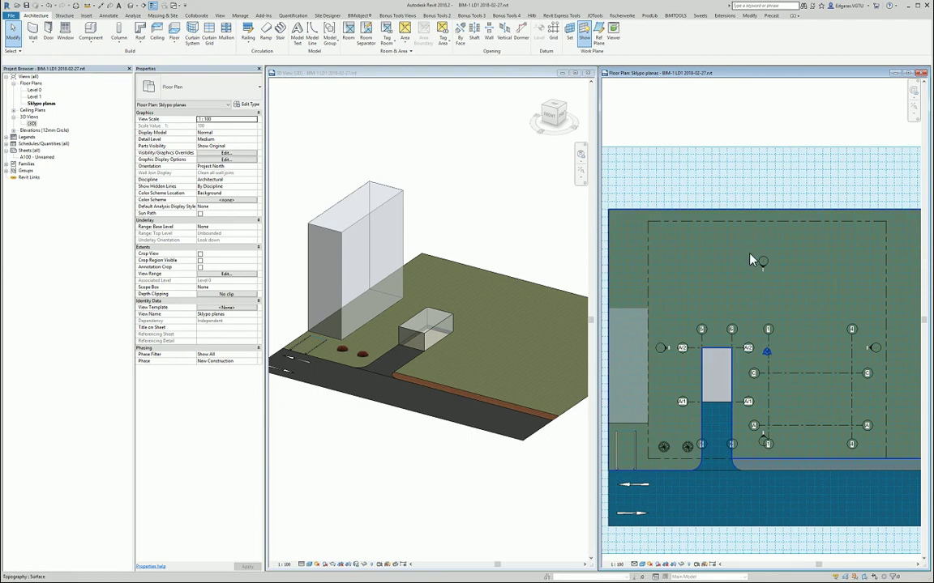
pyautogui.moveTo(723, 116)
pyautogui.mouseDown()
pyautogui.moveTo(812, 268)
pyautogui.moveTo(799, 298)
pyautogui.mouseUp()
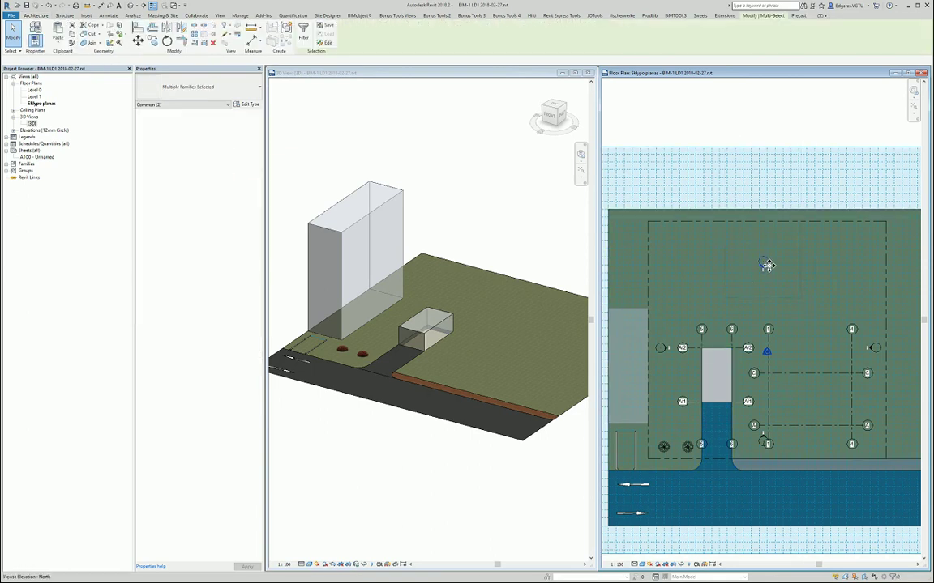
pyautogui.moveTo(767, 265)
pyautogui.mouseDown()
pyautogui.moveTo(758, 204)
pyautogui.moveTo(767, 208)
pyautogui.mouseUp()
pyautogui.click(792, 137)
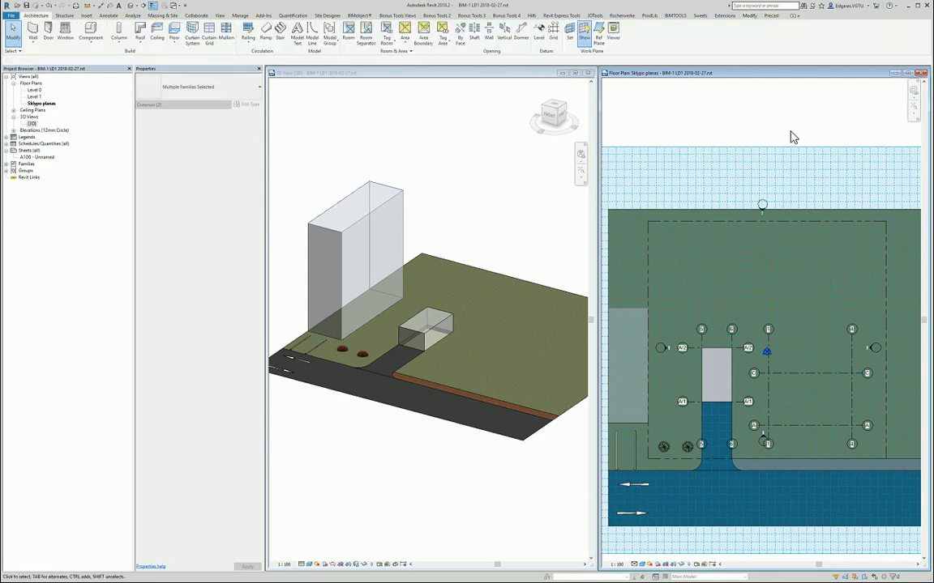
# Step: Move the East elevation marker just outside the eastern property line and the South elevation marker down onto the road
pyautogui.moveTo(793, 138); pyautogui.dragTo(705, 114, button='middle')
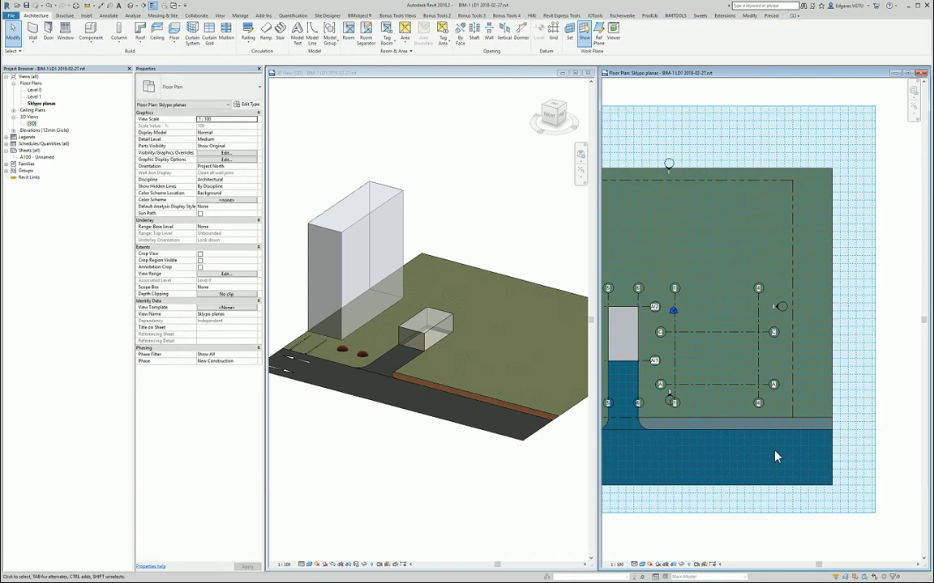
pyautogui.click(780, 321)
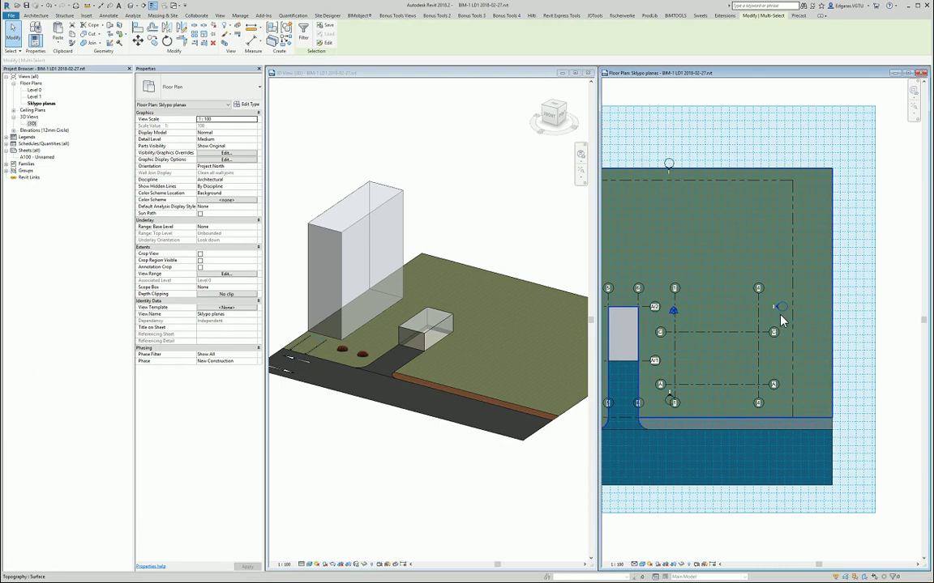
pyautogui.moveTo(814, 317); pyautogui.dragTo(870, 283, button='middle')
pyautogui.click(743, 493)
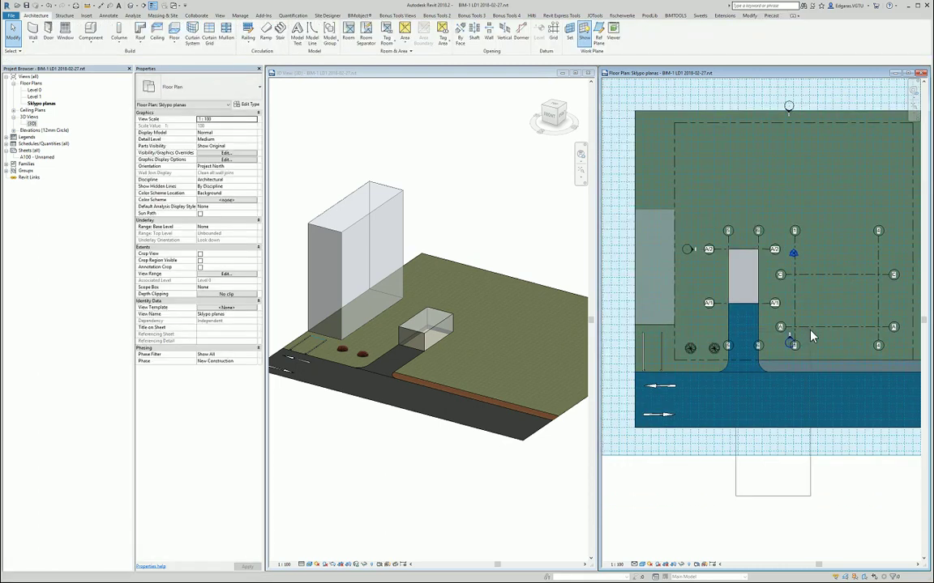
pyautogui.moveTo(810, 330)
pyautogui.mouseDown()
pyautogui.moveTo(790, 391)
pyautogui.moveTo(798, 384)
pyautogui.mouseUp()
# Step: Move the West elevation marker to just inside the western property line, beside the neighbouring building mass
pyautogui.moveTo(740, 365); pyautogui.dragTo(833, 388, button='middle')
pyautogui.click(636, 263)
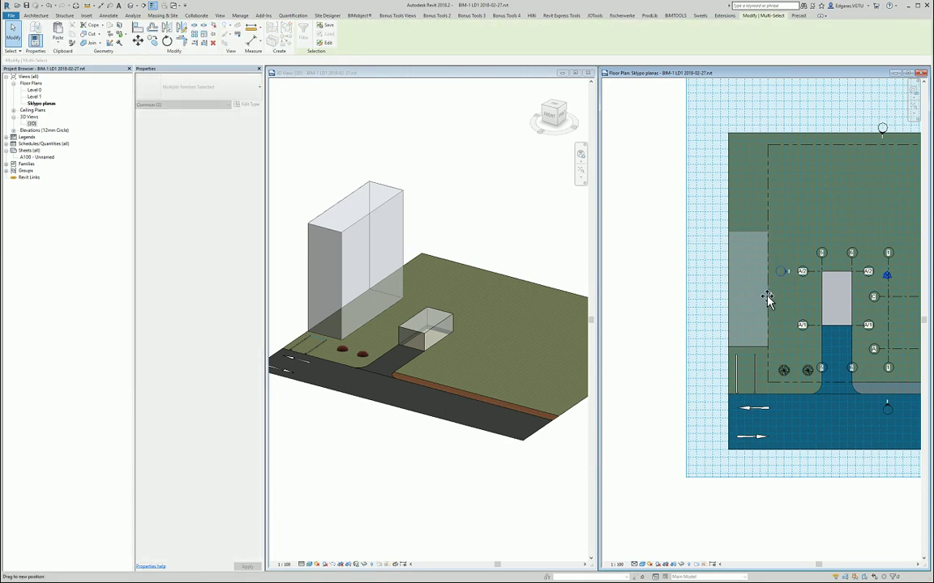
pyautogui.moveTo(772, 299); pyautogui.dragTo(761, 299)
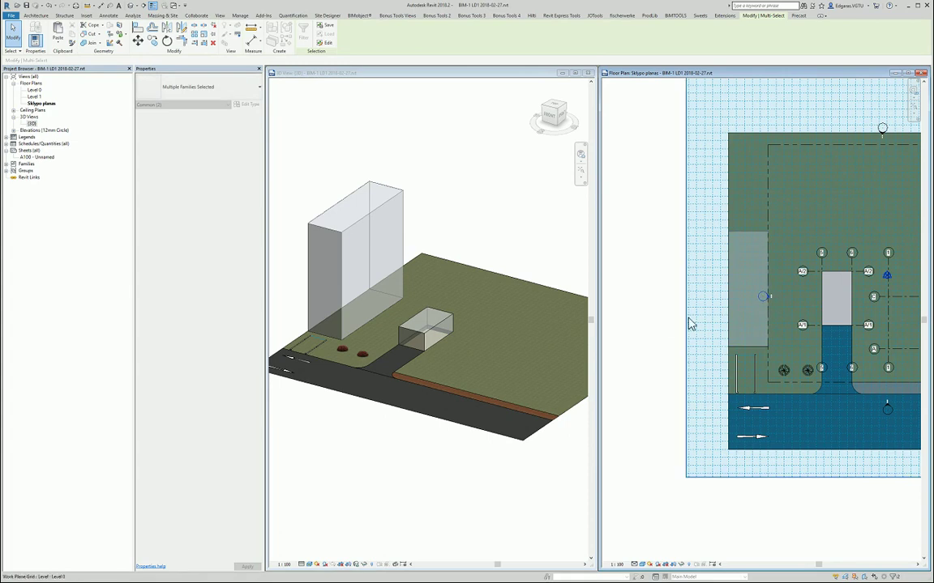
pyautogui.click(672, 327)
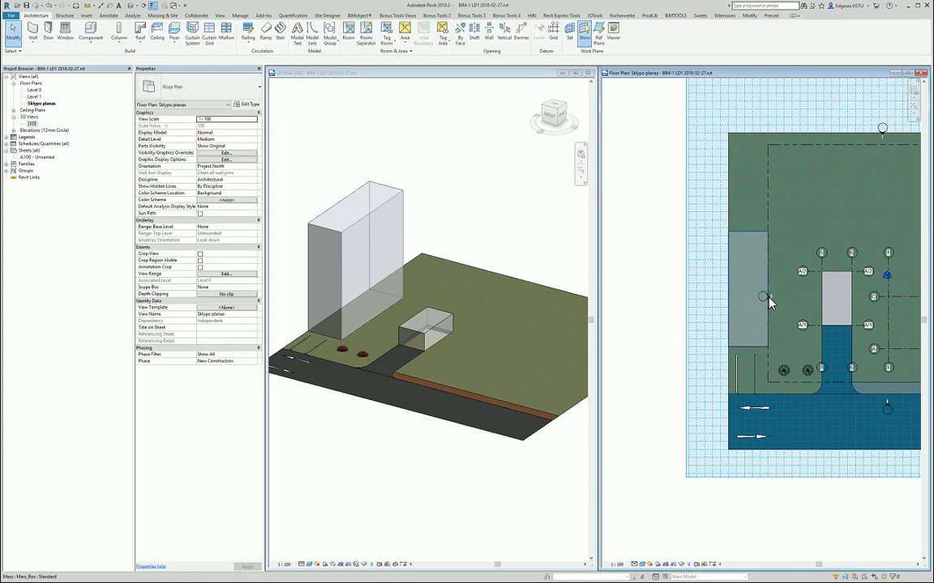
pyautogui.click(769, 298)
pyautogui.moveTo(667, 272)
pyautogui.mouseDown()
pyautogui.moveTo(784, 325)
pyautogui.moveTo(778, 301)
pyautogui.mouseUp()
pyautogui.click(683, 314)
pyautogui.moveTo(825, 309); pyautogui.dragTo(672, 310, button='middle')
pyautogui.scroll(-3, 741, 271)
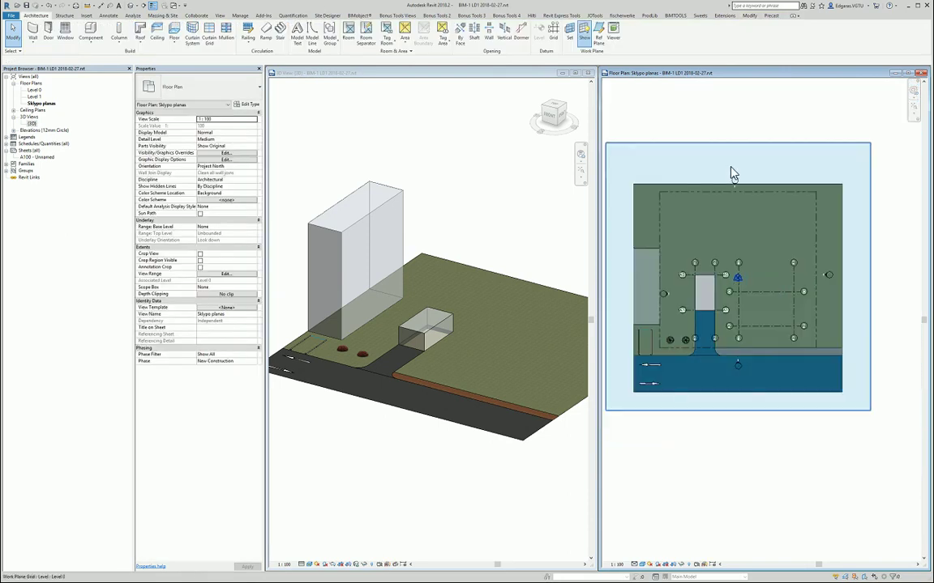
# Step: Extend the East elevation's far clip line to the western property line
pyautogui.scroll(2, 729, 171)
pyautogui.click(739, 186)
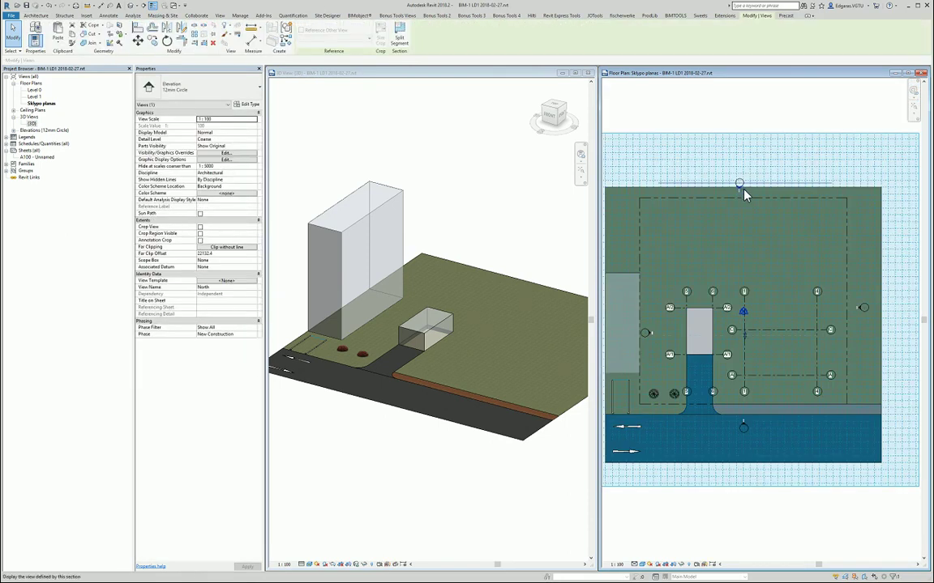
pyautogui.click(859, 313)
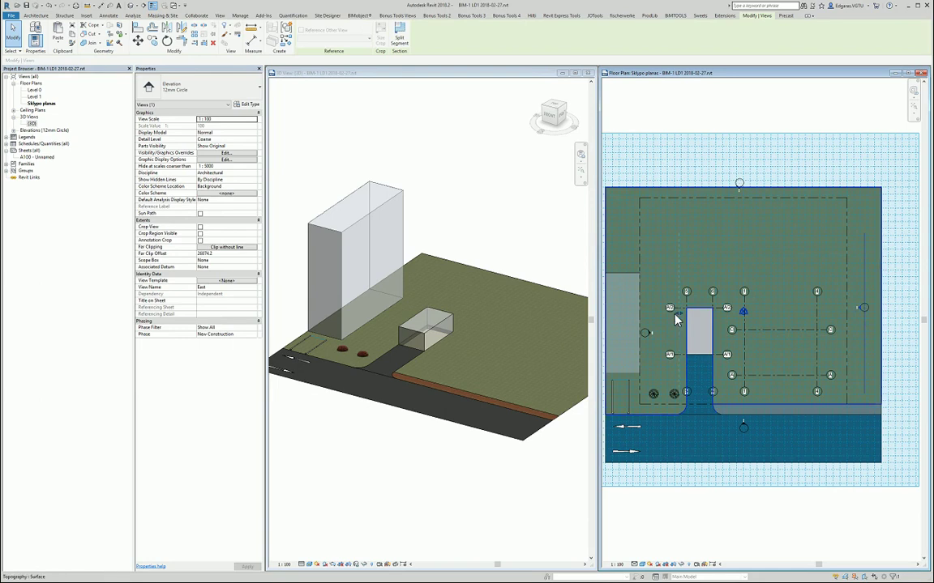
pyautogui.moveTo(681, 314); pyautogui.dragTo(646, 321)
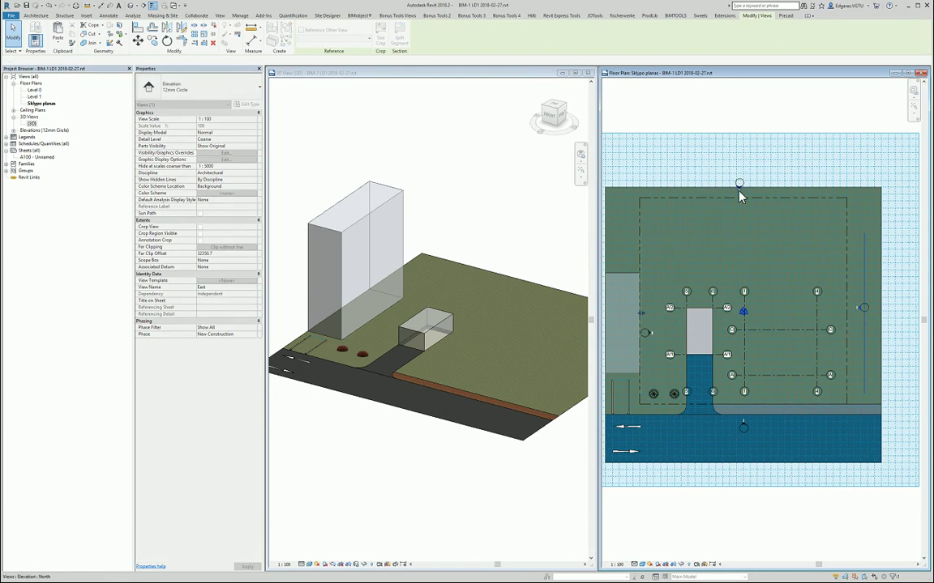
# Step: Extend the North elevation's far clip line down to the road, near the South elevation marker
pyautogui.click(739, 190)
pyautogui.moveTo(744, 335); pyautogui.dragTo(758, 422)
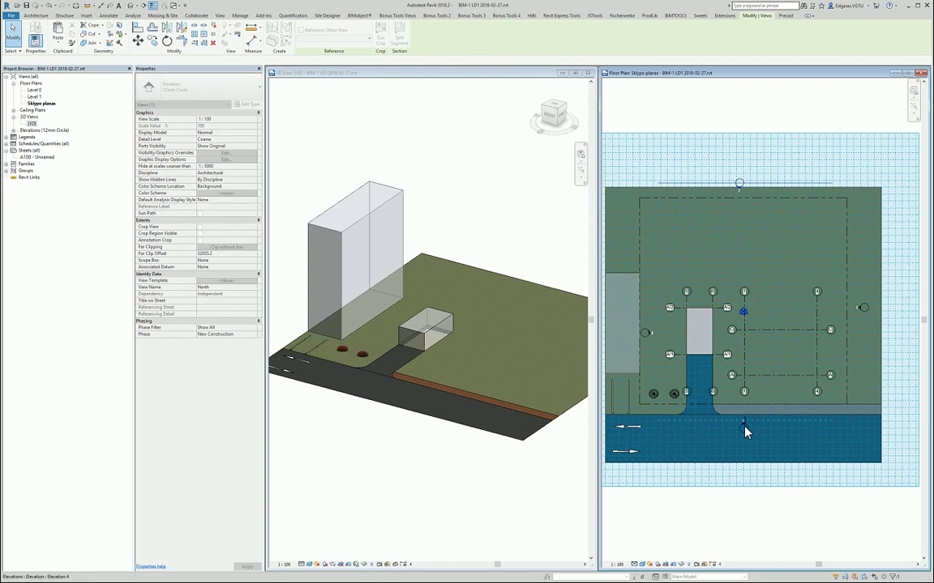
pyautogui.click(746, 489)
# Step: Extend the South elevation's far clip line up near the northern property line and check the West and East elevations' clip extents
pyautogui.click(745, 430)
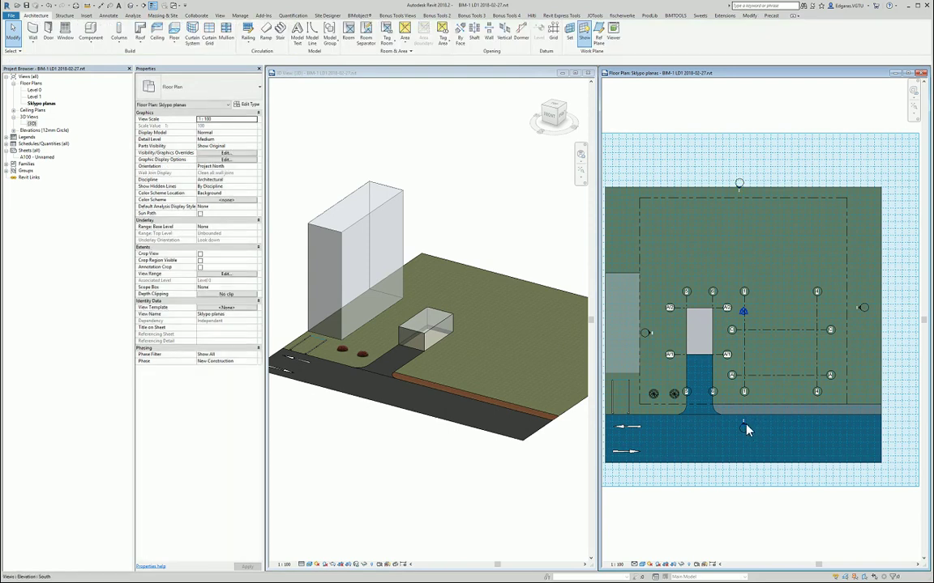
pyautogui.moveTo(738, 306); pyautogui.dragTo(752, 210)
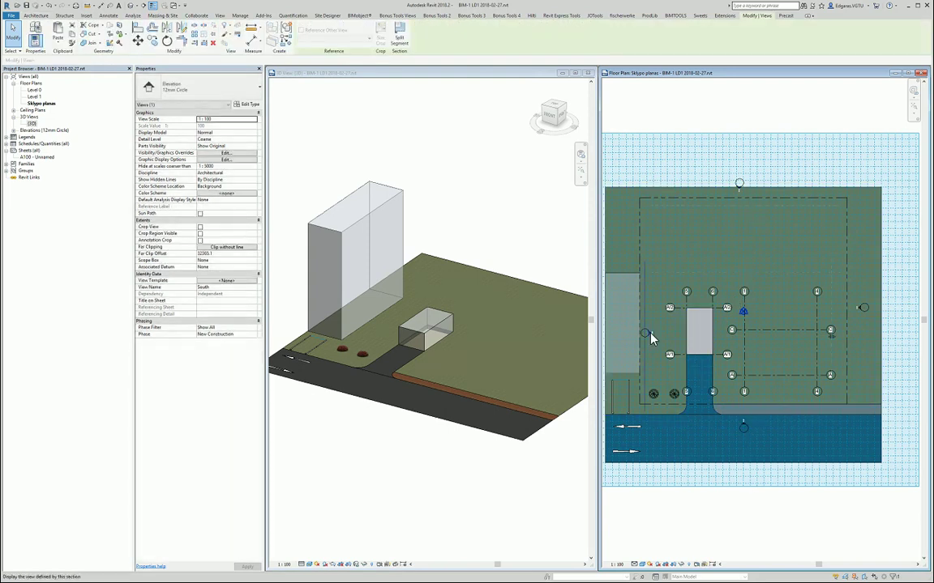
pyautogui.moveTo(652, 339)
pyautogui.mouseDown()
pyautogui.moveTo(843, 333)
pyautogui.moveTo(846, 342)
pyautogui.moveTo(859, 317)
pyautogui.mouseUp()
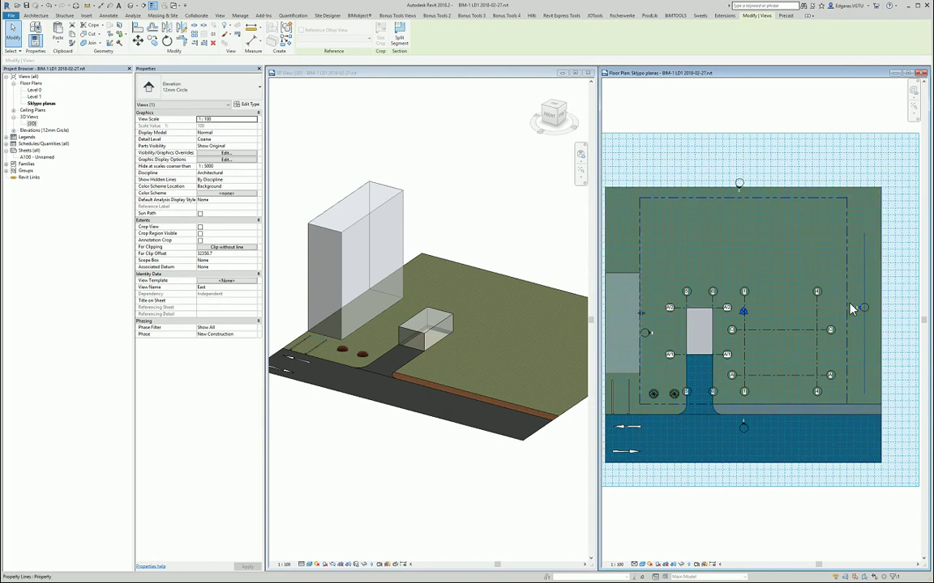
# Step: Open the South elevation view from its marker on the road
pyautogui.click(745, 429)
pyautogui.click(745, 429)
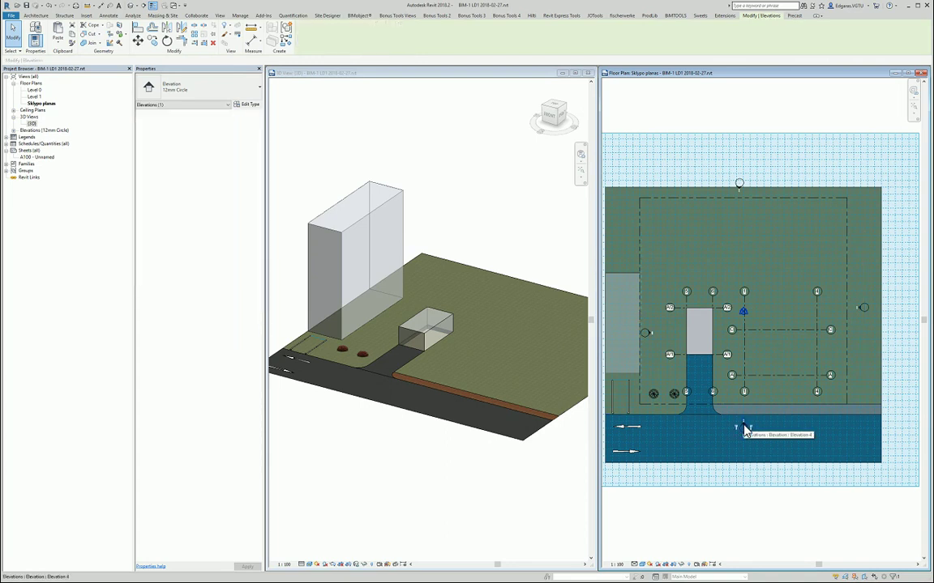
pyautogui.click(747, 543)
pyautogui.click(745, 428)
pyautogui.scroll(2, 754, 427)
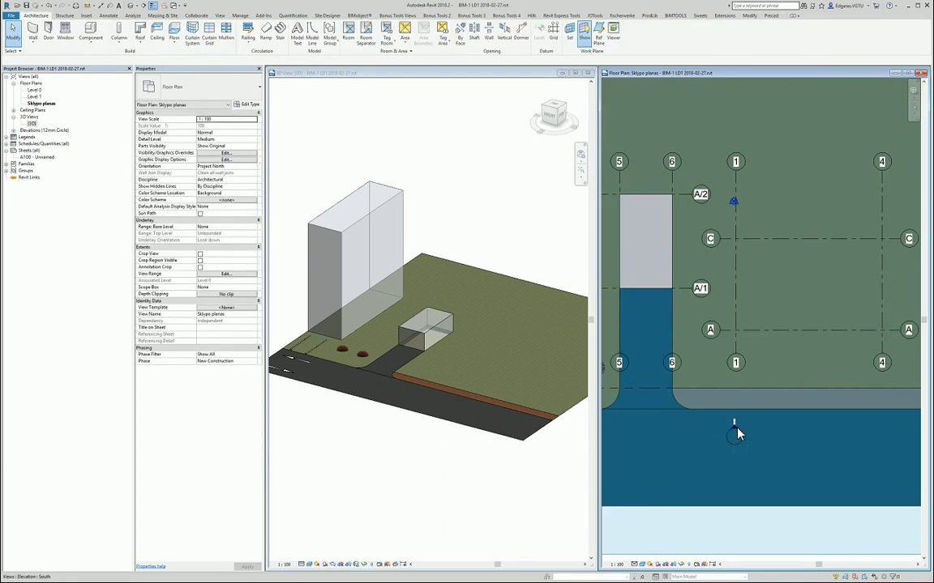
pyautogui.scroll(-2, 737, 436)
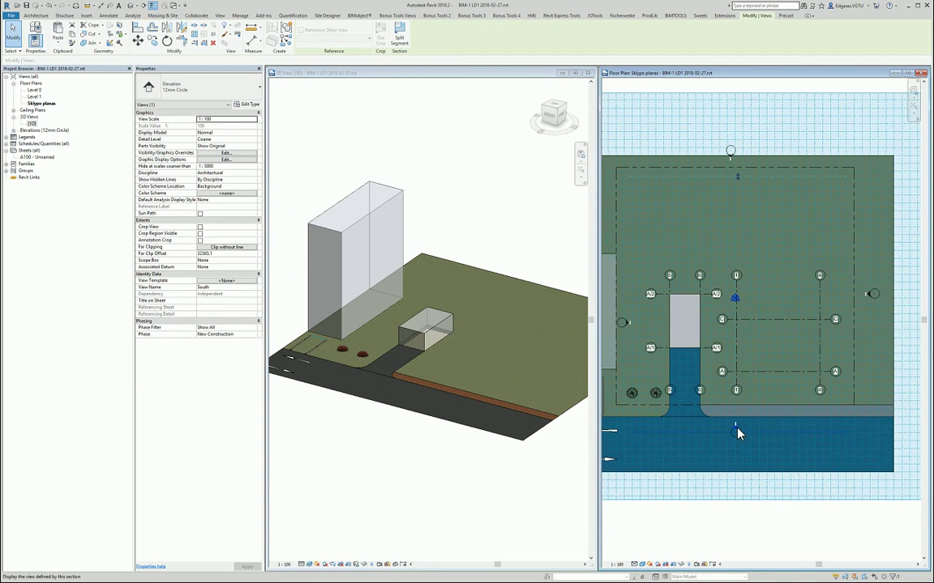
pyautogui.rightClick(736, 431)
pyautogui.click(774, 286)
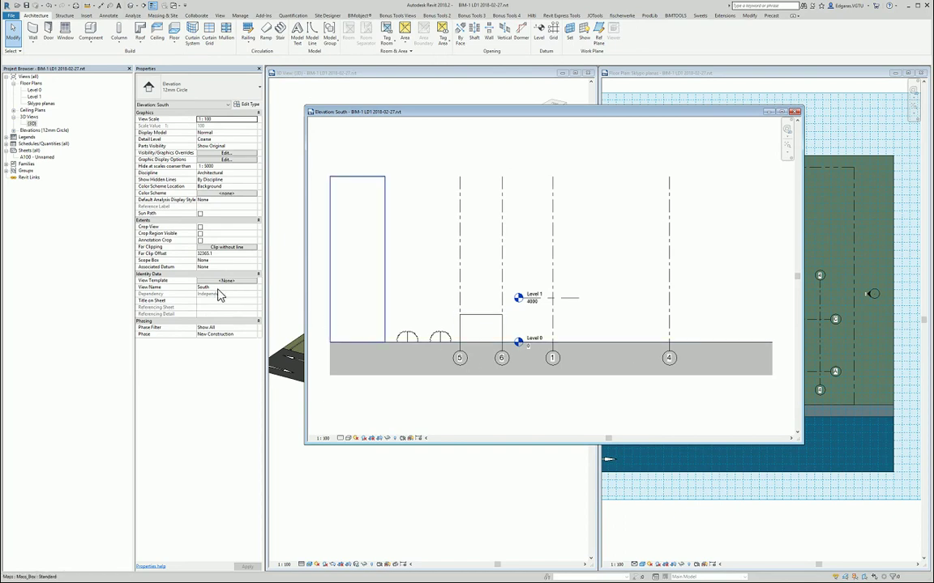
# Step: Rename the South elevation view as "Fasadas 1-4"
pyautogui.click(220, 289)
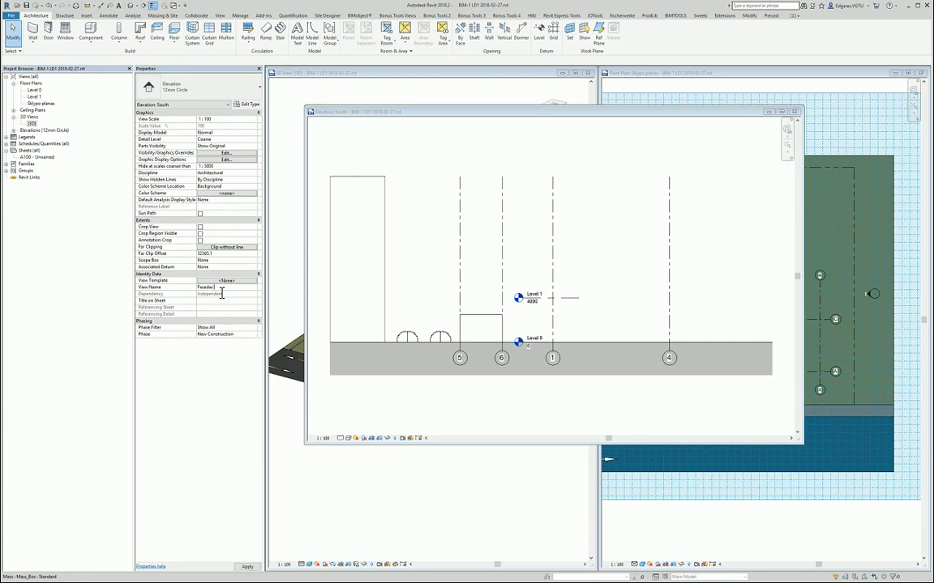
pyautogui.press('Return')
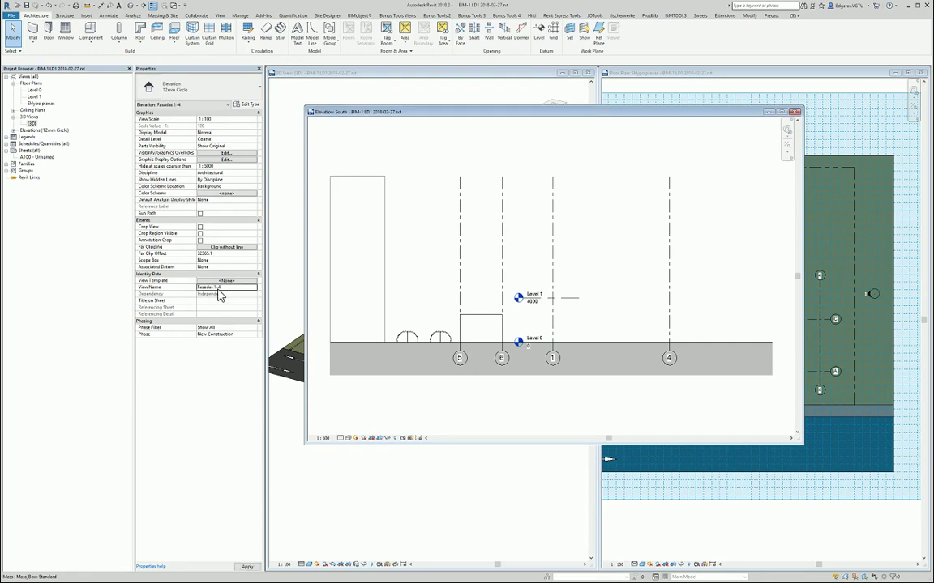
# Step: Set the scale of the Fasadas 1-4 elevation view to 1:50
pyautogui.moveTo(621, 315); pyautogui.dragTo(510, 322, button='middle')
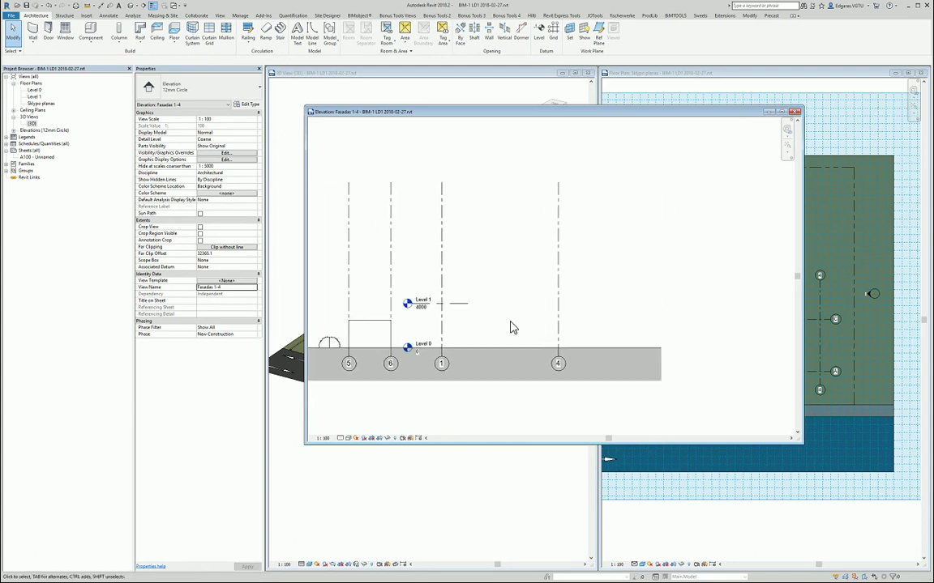
pyautogui.scroll(3, 418, 322)
pyautogui.moveTo(451, 328); pyautogui.dragTo(594, 319, button='middle')
pyautogui.moveTo(655, 326); pyautogui.dragTo(580, 328, button='middle')
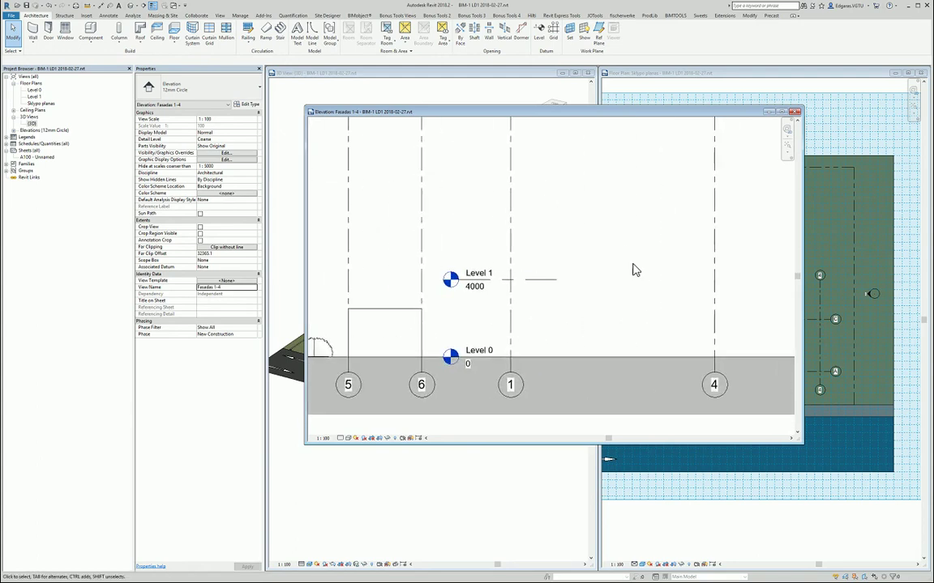
pyautogui.moveTo(486, 403); pyautogui.dragTo(430, 406, button='middle')
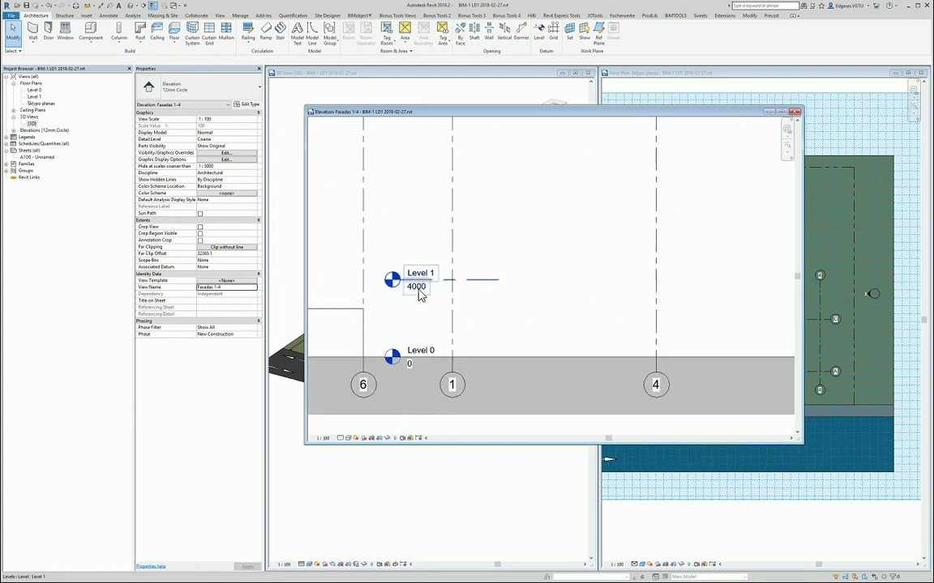
pyautogui.click(323, 439)
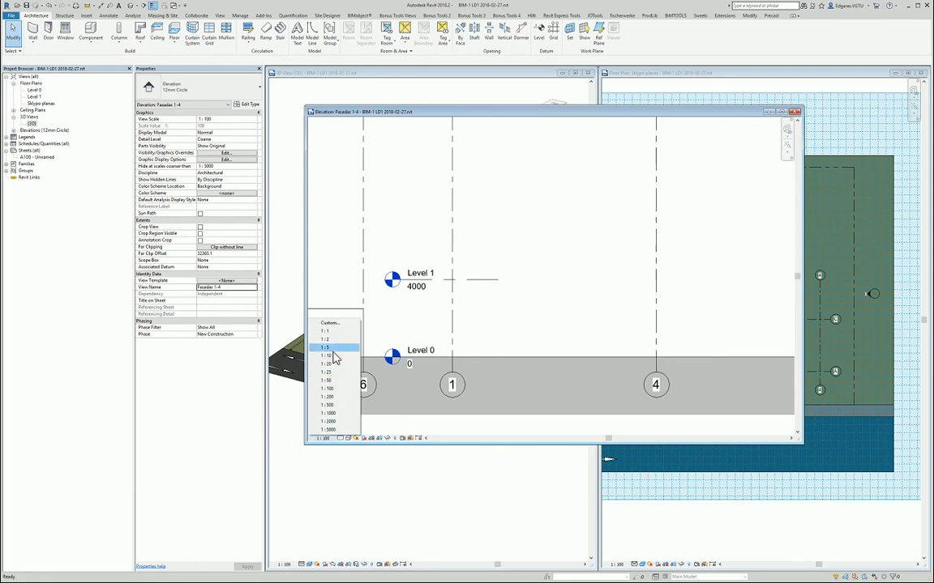
pyautogui.click(330, 381)
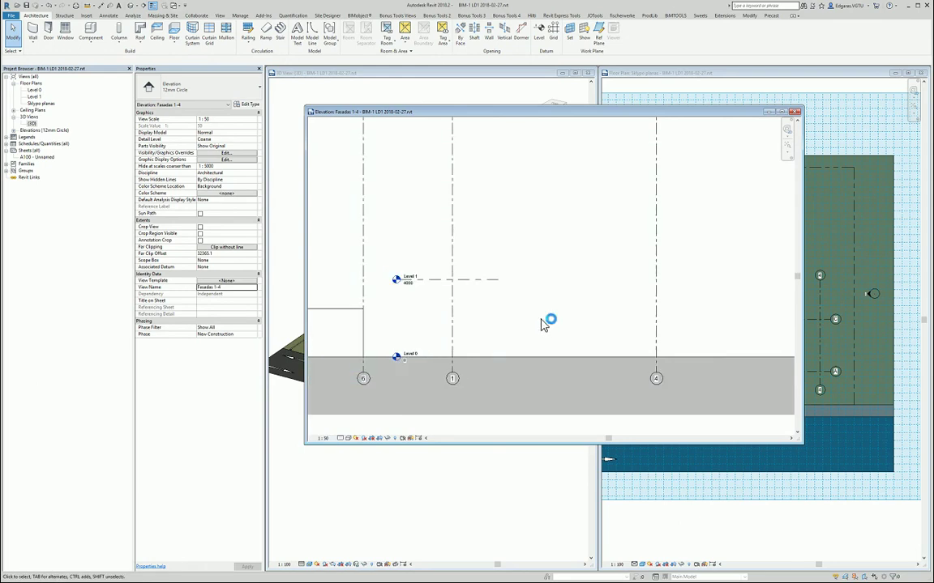
# Step: Copy the Level 0 line vertically upward by 450 mm
pyautogui.scroll(1, 490, 342)
pyautogui.moveTo(507, 315); pyautogui.dragTo(514, 320, button='middle')
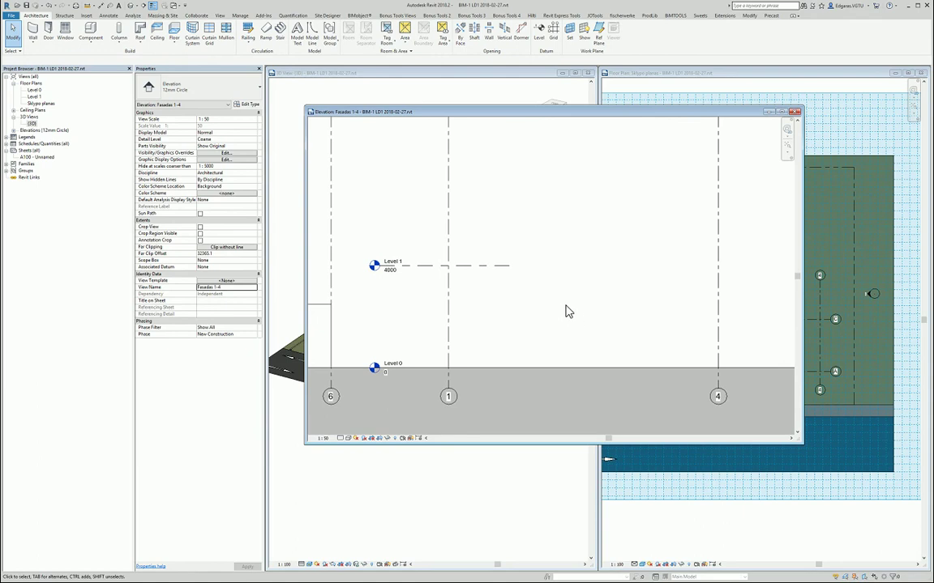
pyautogui.click(398, 361)
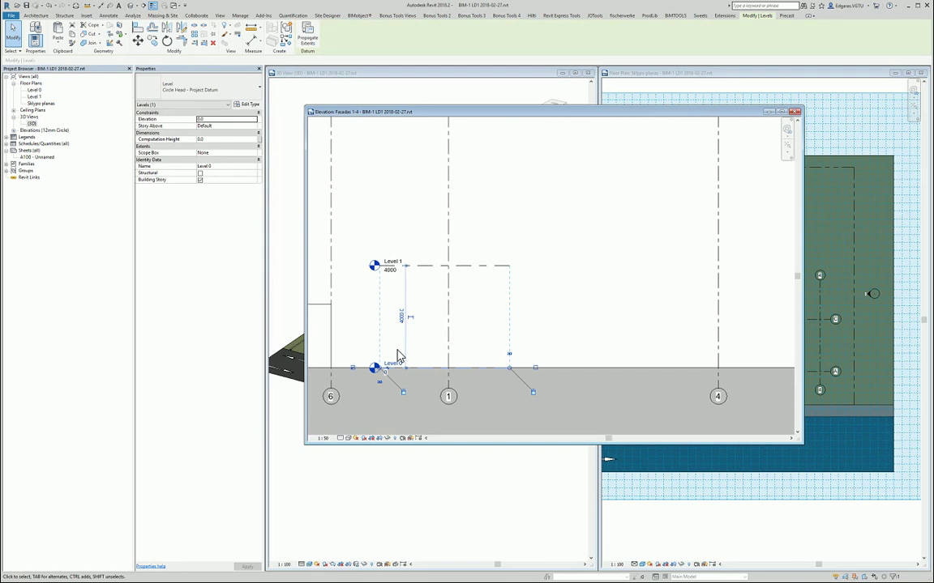
pyautogui.moveTo(493, 324); pyautogui.dragTo(522, 301, button='middle')
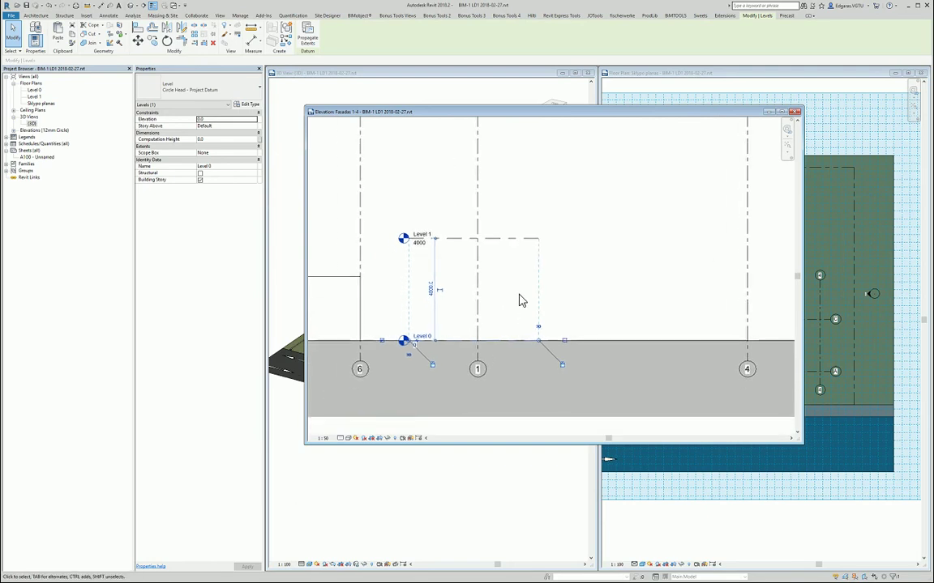
pyautogui.press('c')
pyautogui.press('o')
pyautogui.click(455, 341)
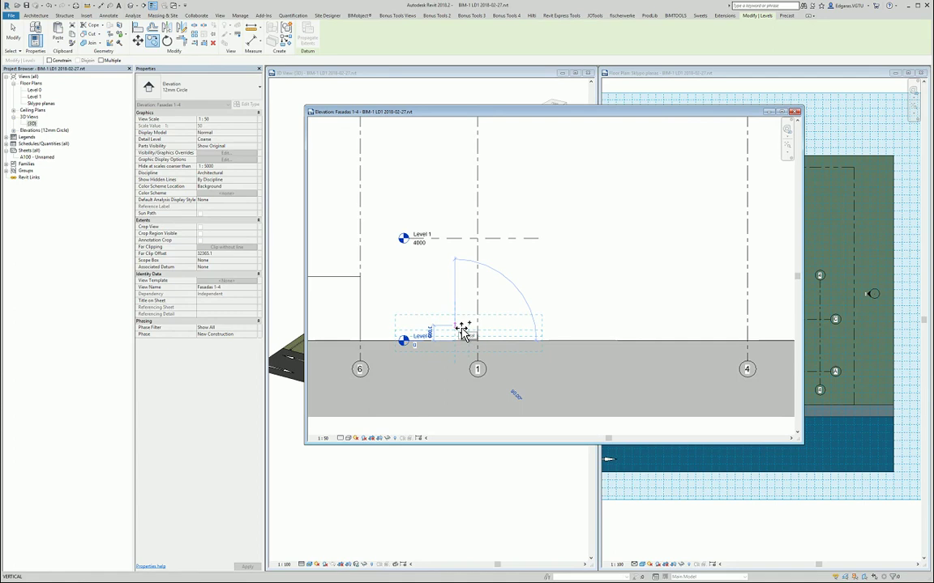
pyautogui.write('45')
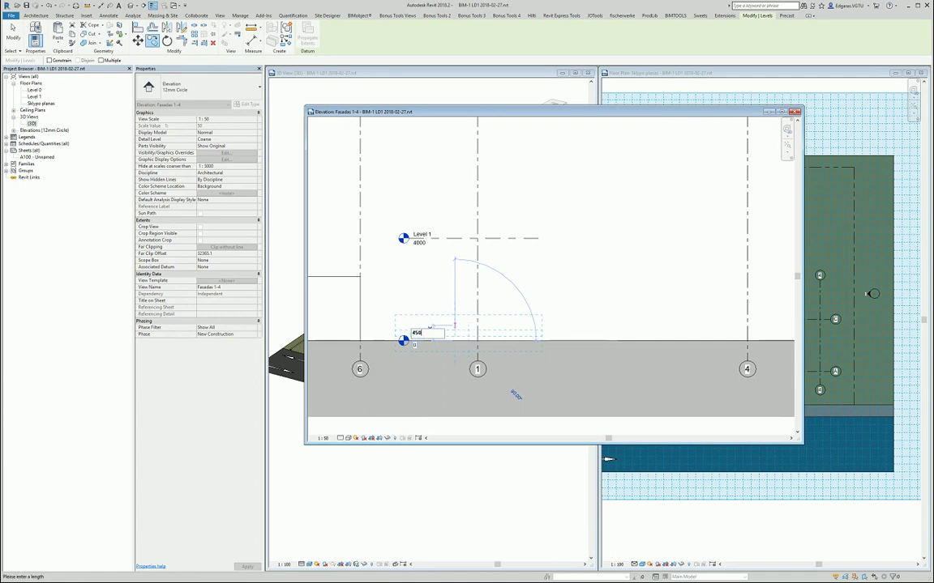
pyautogui.write('0')
pyautogui.press('Return')
pyautogui.press('Escape')
# Step: Extend the headless ends of the aligned level lines to just past grid 4
pyautogui.scroll(2, 456, 327)
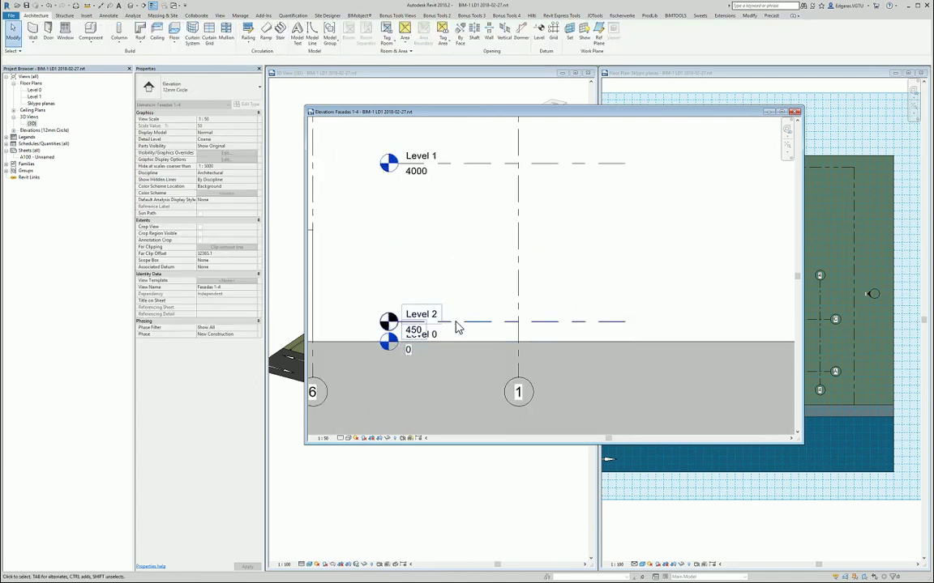
pyautogui.scroll(-3, 416, 264)
pyautogui.scroll(3, 500, 308)
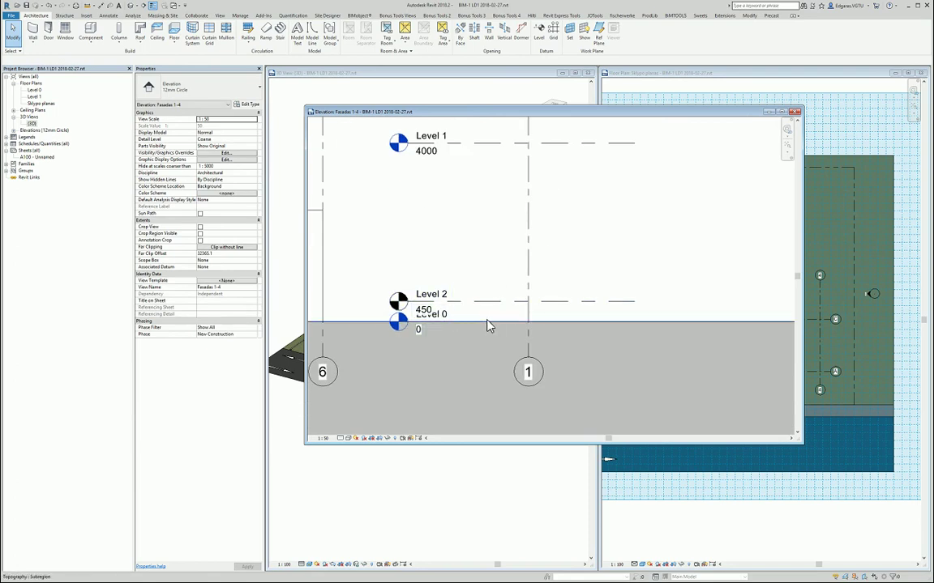
pyautogui.click(590, 303)
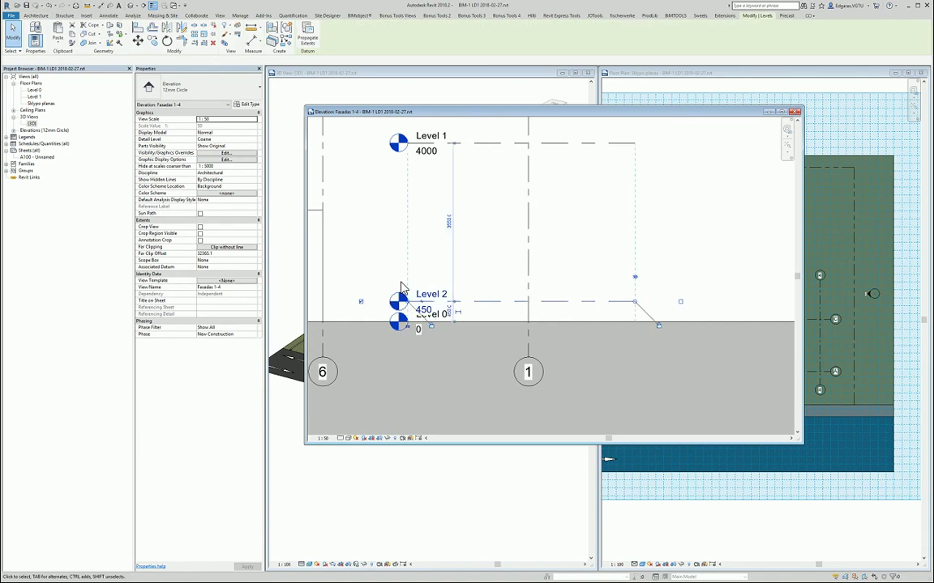
pyautogui.scroll(-3, 401, 288)
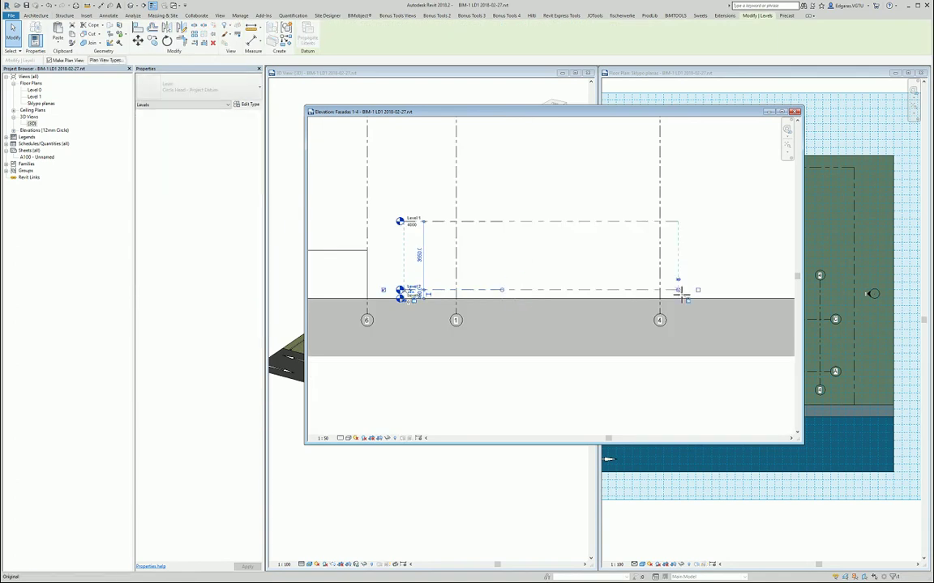
pyautogui.moveTo(681, 293); pyautogui.dragTo(679, 292)
pyautogui.scroll(-2, 661, 267)
pyautogui.scroll(2, 514, 254)
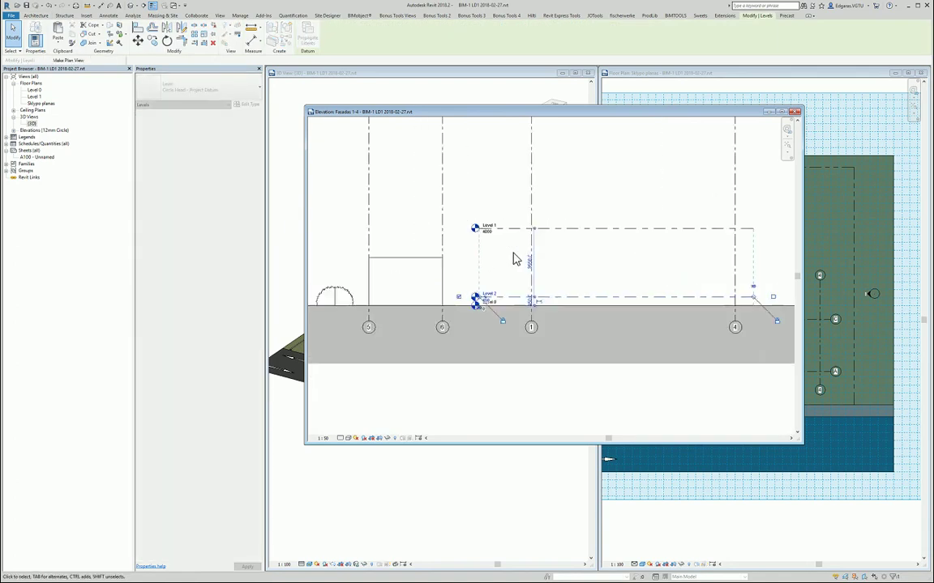
# Step: Extend the head ends of the level lines outward to just past grid 5
pyautogui.scroll(1, 513, 258)
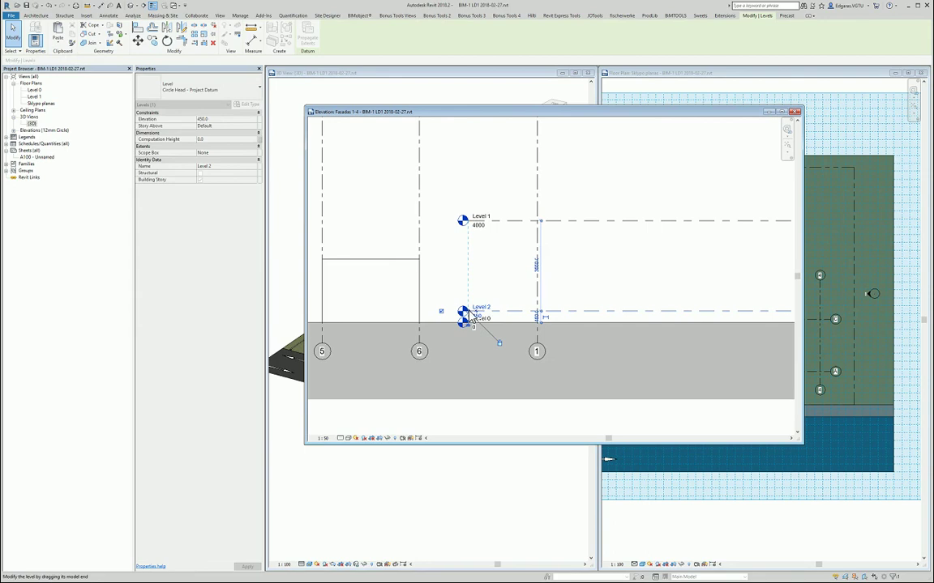
pyautogui.moveTo(469, 312); pyautogui.dragTo(316, 314)
pyautogui.scroll(-2, 571, 278)
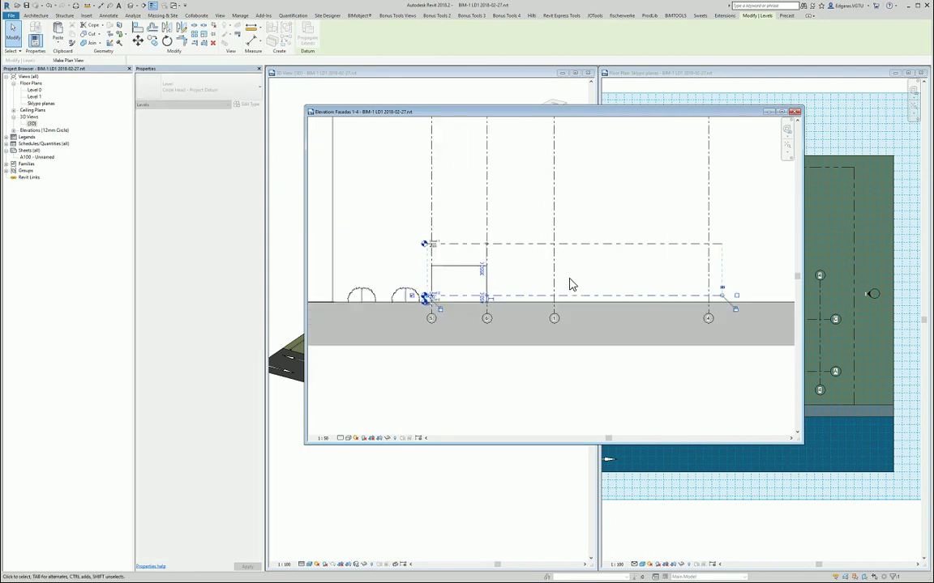
pyautogui.scroll(2, 458, 285)
pyautogui.click(400, 305)
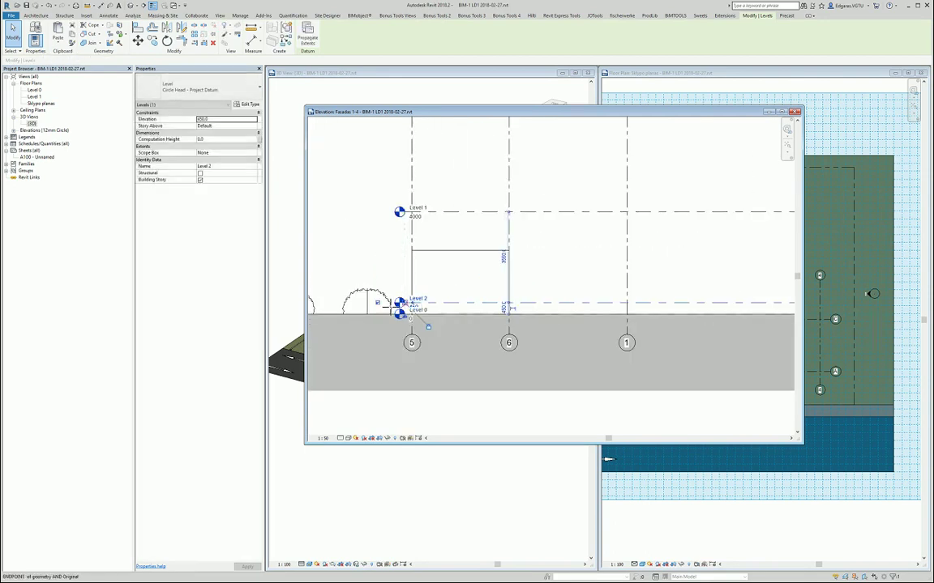
pyautogui.moveTo(401, 307); pyautogui.dragTo(384, 306)
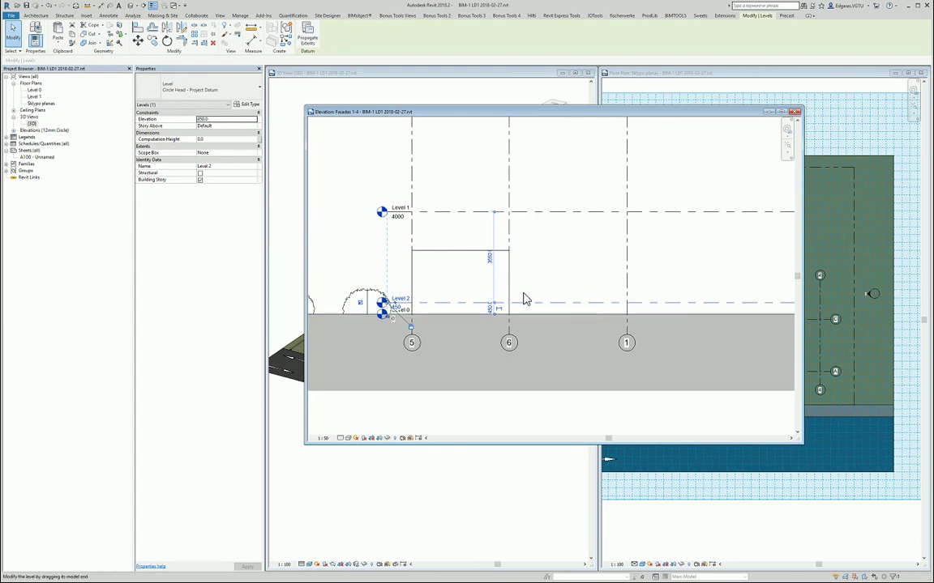
# Step: Shorten the level lines so their heads sit between grids 6 and 1, a little outside grid 1
pyautogui.moveTo(523, 300); pyautogui.dragTo(617, 308)
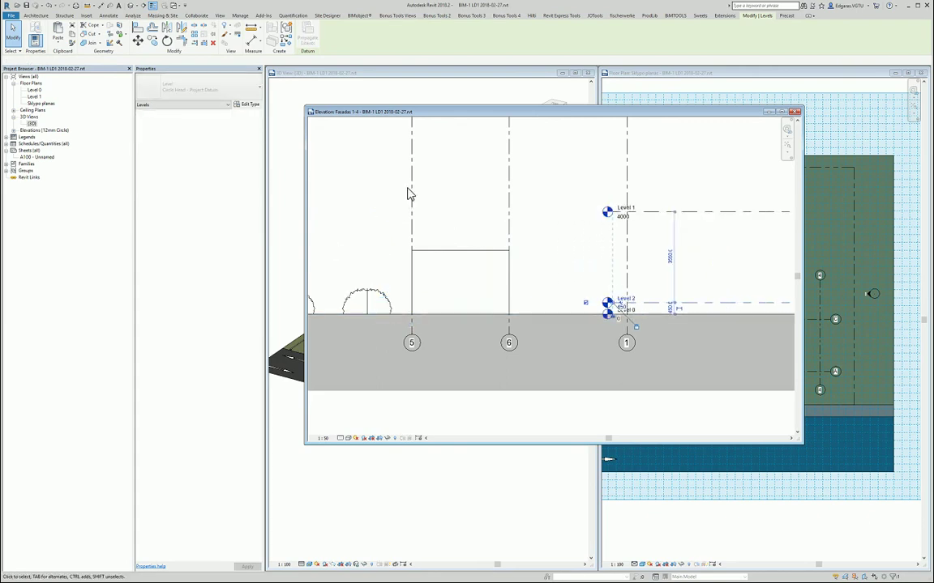
pyautogui.moveTo(544, 267)
pyautogui.mouseDown(button='middle')
pyautogui.moveTo(431, 274)
pyautogui.moveTo(561, 263)
pyautogui.mouseUp(button='middle')
pyautogui.moveTo(519, 238); pyautogui.dragTo(371, 272, button='middle')
pyautogui.click(520, 246)
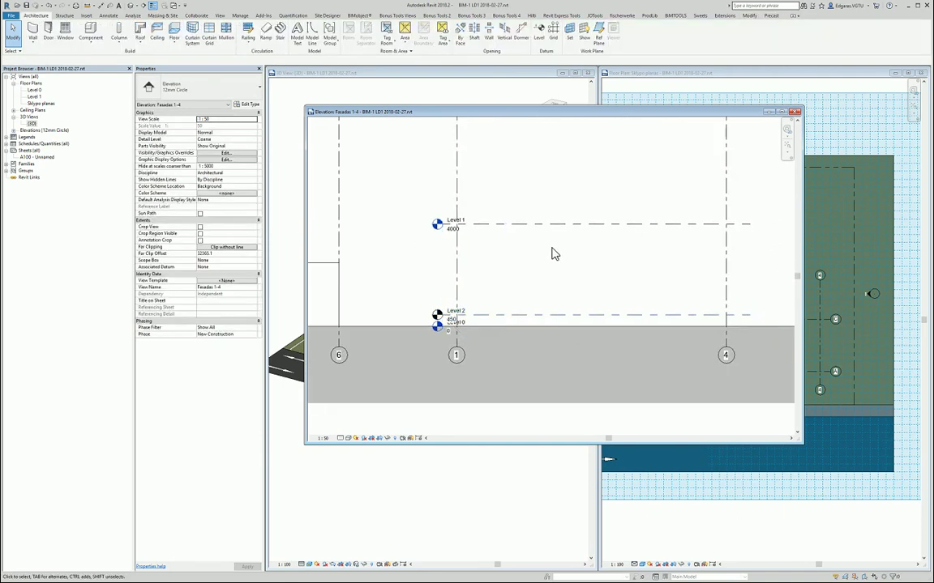
pyautogui.moveTo(551, 253); pyautogui.dragTo(500, 230, button='middle')
pyautogui.click(500, 226)
pyautogui.scroll(2, 438, 230)
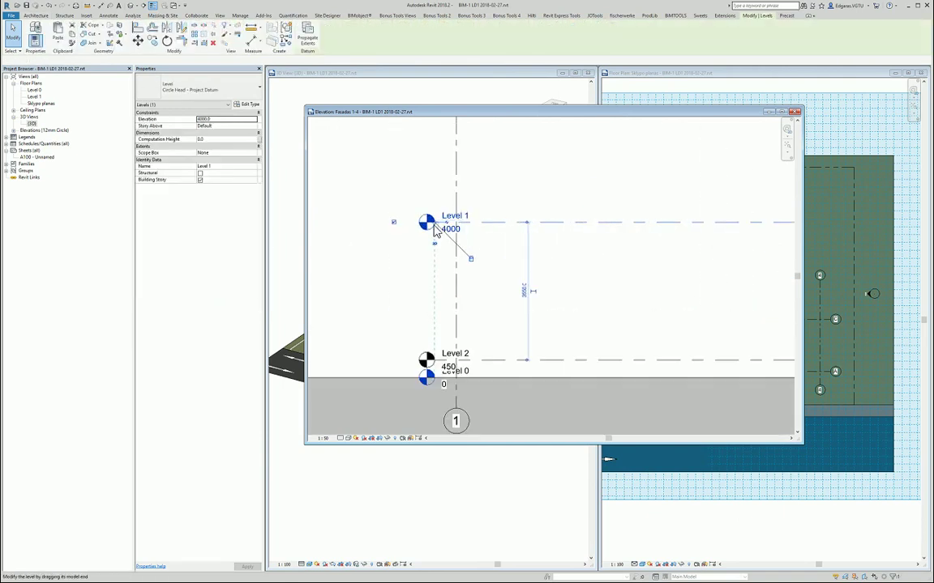
pyautogui.moveTo(436, 229); pyautogui.dragTo(388, 229)
pyautogui.click(567, 194)
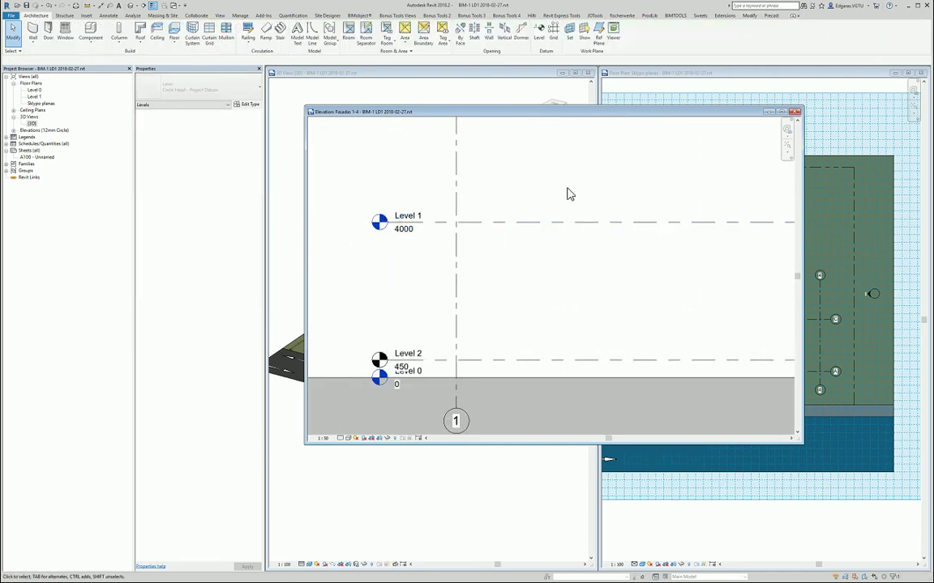
# Step: Copy the Level 0 line vertically downward by 2700-450 mm to create the level below ground
pyautogui.scroll(-3, 570, 194)
pyautogui.scroll(4, 527, 297)
pyautogui.press('Tab')
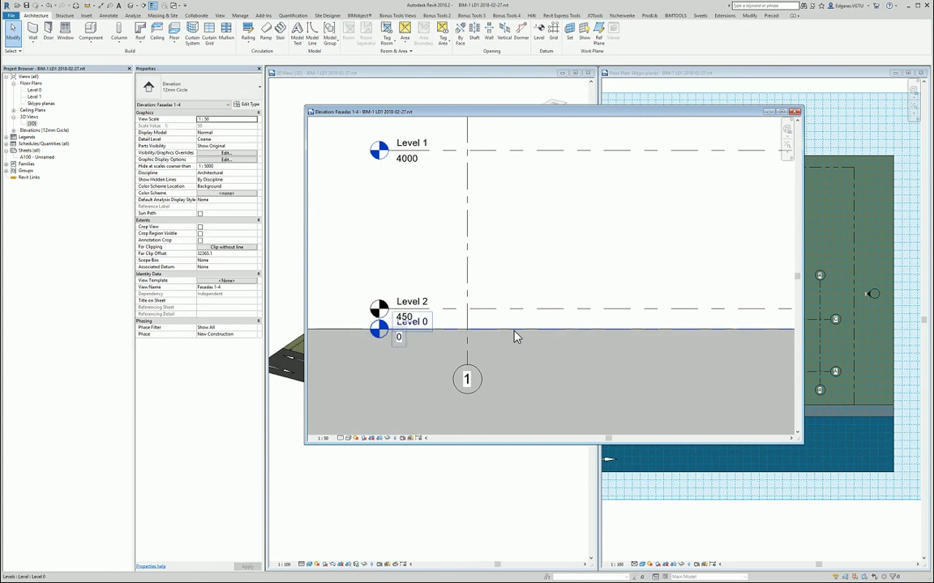
pyautogui.click(516, 337)
pyautogui.scroll(-2, 508, 308)
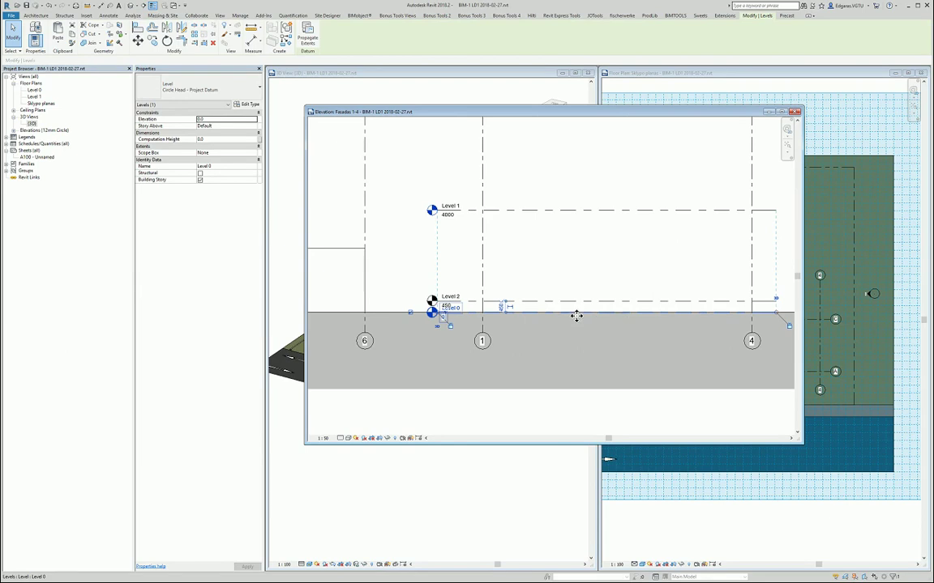
pyautogui.press('m')
pyautogui.press('v')
pyautogui.press('c')
pyautogui.press('o')
pyautogui.click(563, 317)
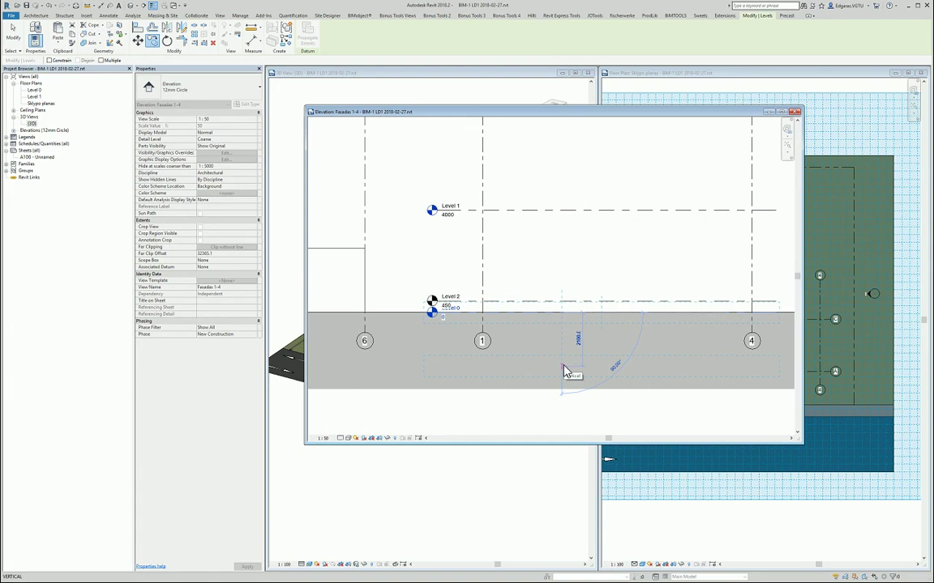
pyautogui.write('2700-450')
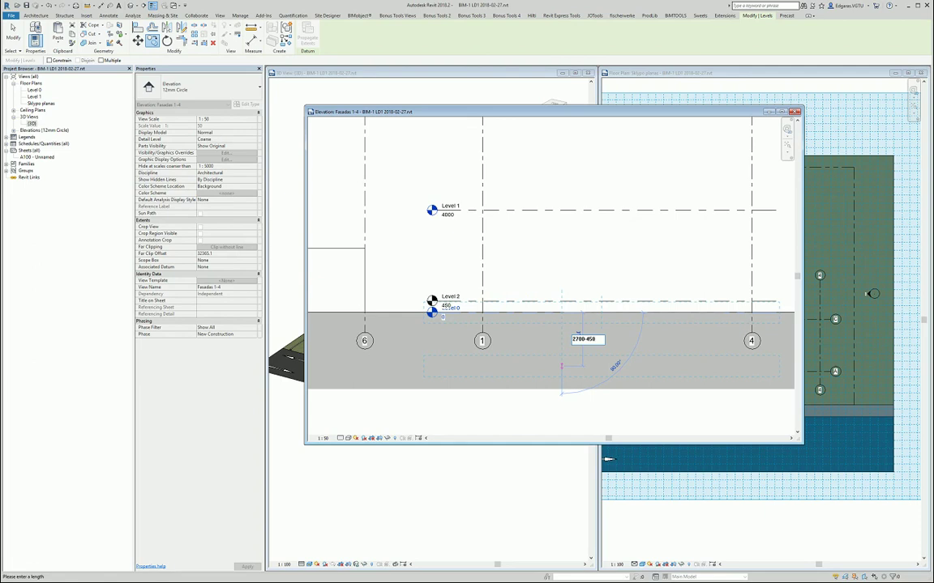
pyautogui.press('Return')
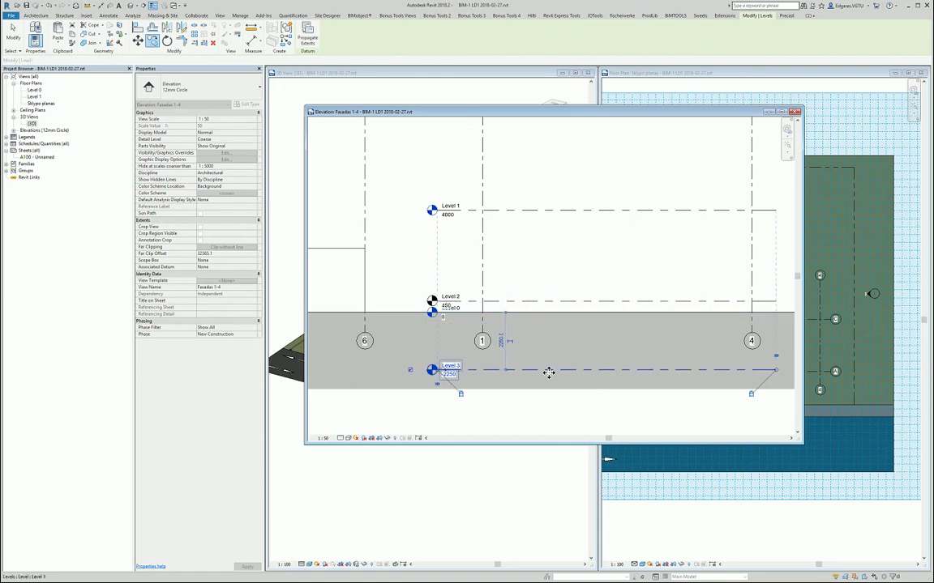
pyautogui.press('Escape')
pyautogui.press('Escape')
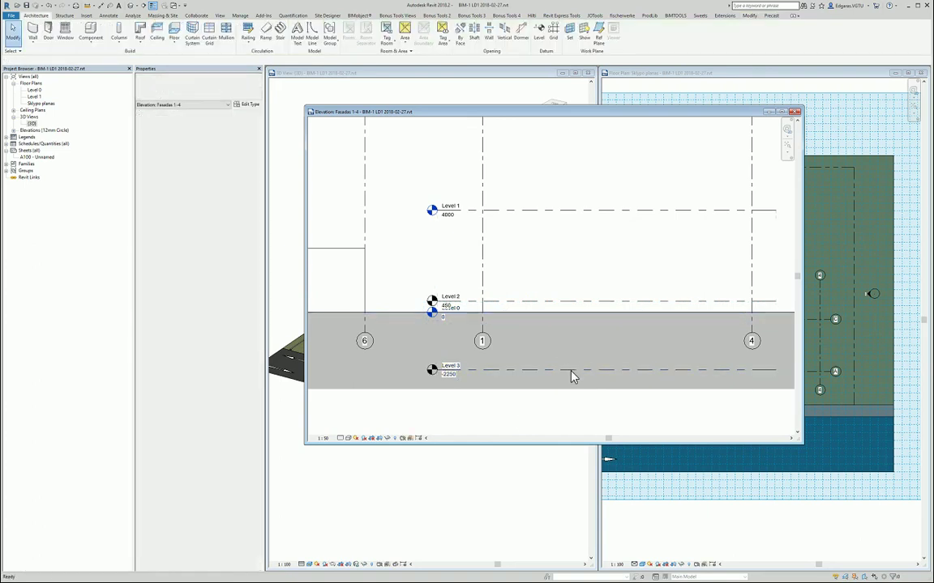
# Step: Place an aligned dimension between the below-ground Level 3 and Level 2
pyautogui.press('d')
pyautogui.press('i')
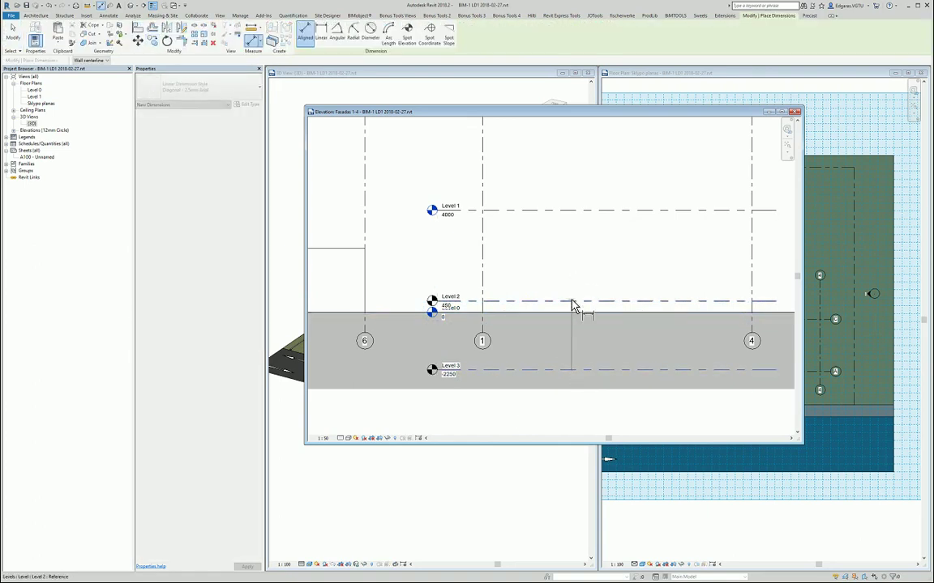
pyautogui.click(573, 302)
pyautogui.click(563, 284)
pyautogui.press('Escape')
pyautogui.press('Escape')
pyautogui.scroll(3, 557, 340)
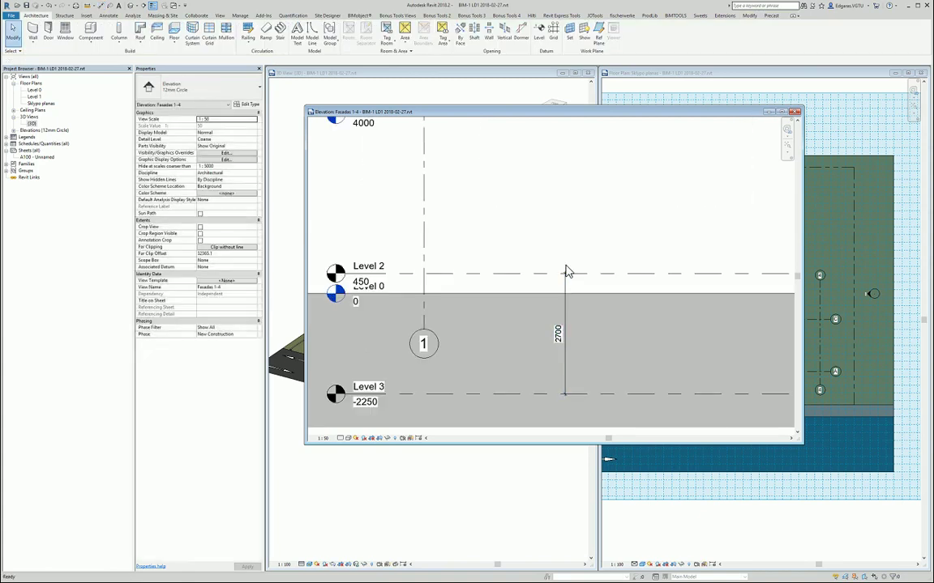
pyautogui.press('d')
pyautogui.press('i')
pyautogui.scroll(-2, 526, 259)
pyautogui.press('Escape')
pyautogui.press('Escape')
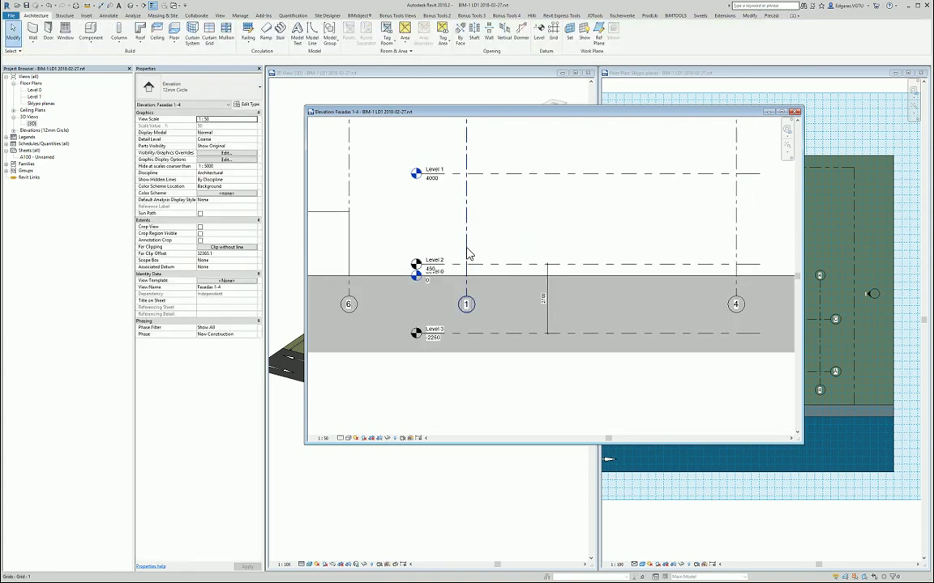
# Step: Extend the aligned grid lines 6, 1 and 4 downward so their bubbles sit below the ground body
pyautogui.click(465, 259)
pyautogui.moveTo(468, 304); pyautogui.dragTo(476, 378)
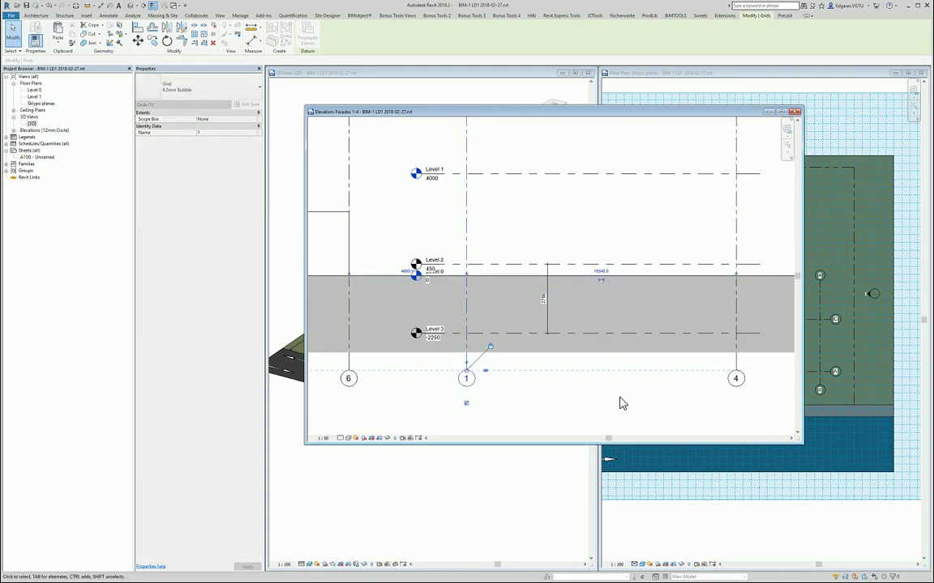
# Step: Delete the Level 1 line at 4000 together with its floor plan view
pyautogui.click(621, 399)
pyautogui.scroll(-1, 604, 346)
pyautogui.moveTo(571, 333); pyautogui.dragTo(565, 382, button='middle')
pyautogui.scroll(-5, 634, 295)
pyautogui.scroll(4, 541, 381)
pyautogui.moveTo(610, 295); pyautogui.dragTo(556, 334, button='middle')
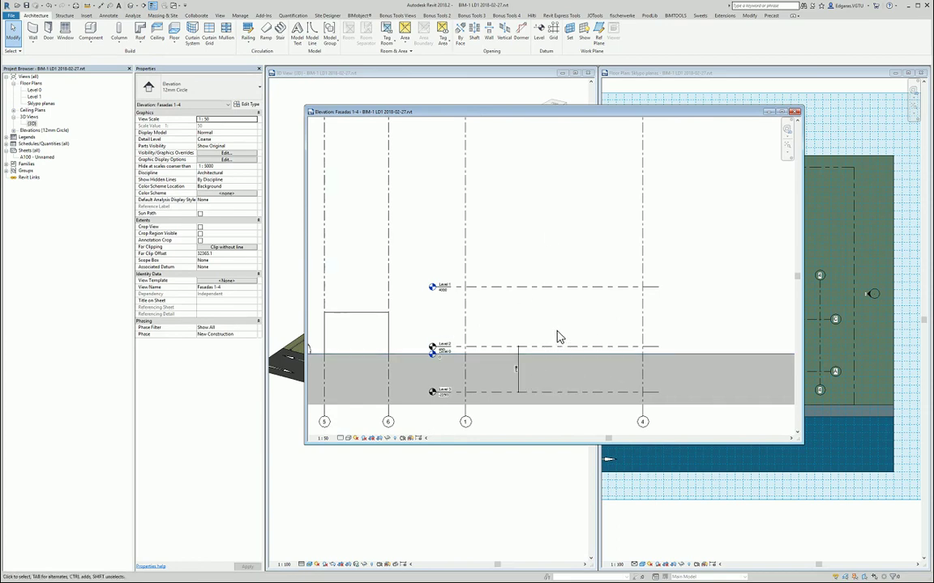
pyautogui.scroll(3, 554, 315)
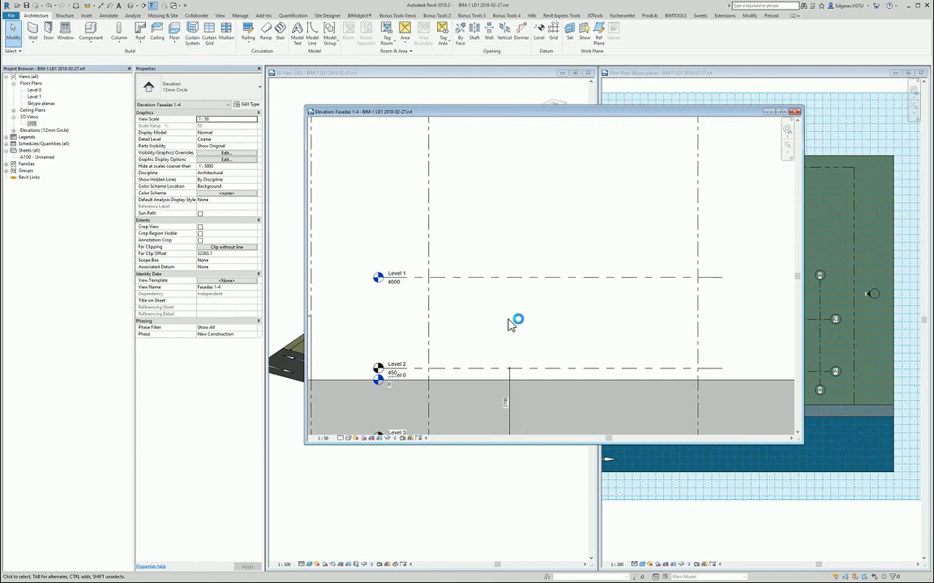
pyautogui.click(544, 280)
pyautogui.press('Delete')
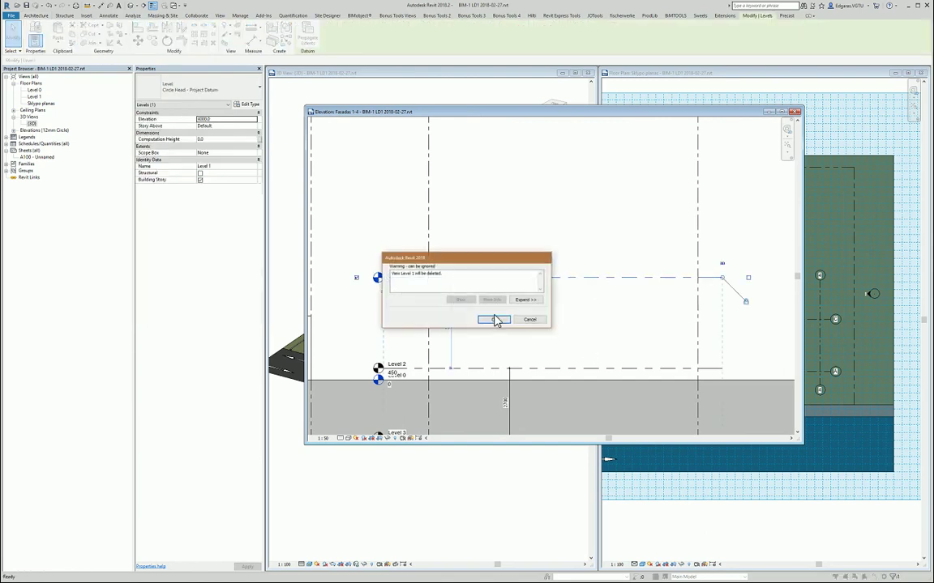
pyautogui.click(494, 319)
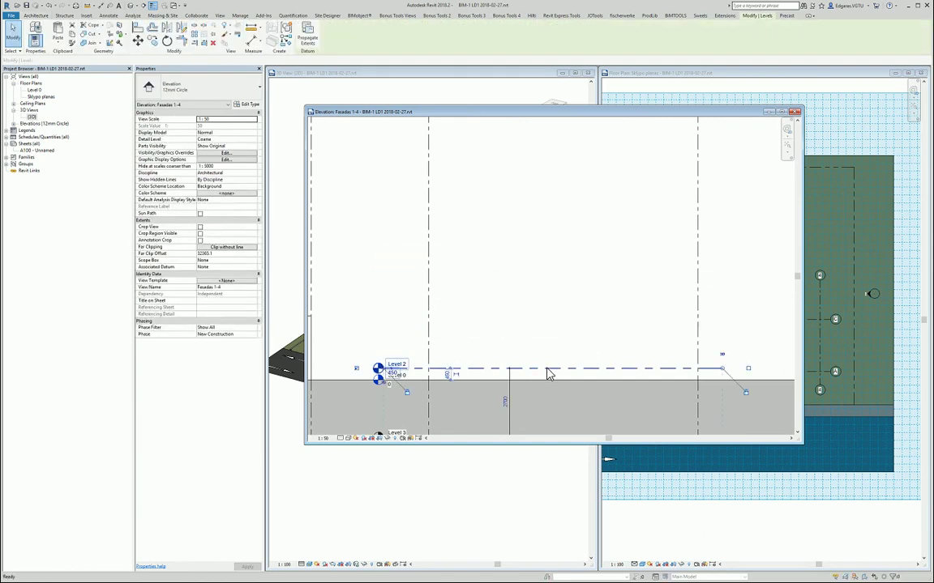
# Step: Copy the Level 2 line vertically upward by 3000 mm to create the next floor's level
pyautogui.press('c')
pyautogui.press('o')
pyautogui.click(547, 370)
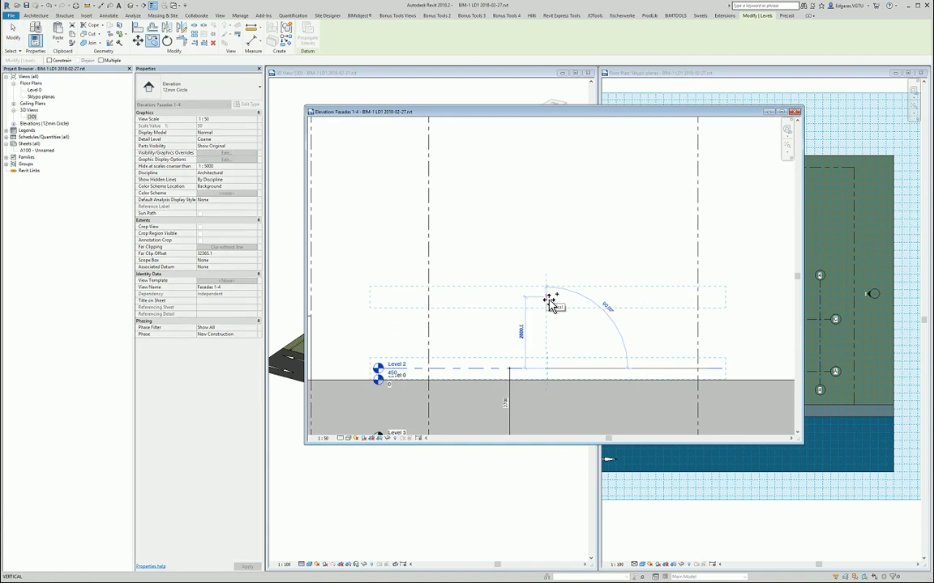
pyautogui.click(548, 300)
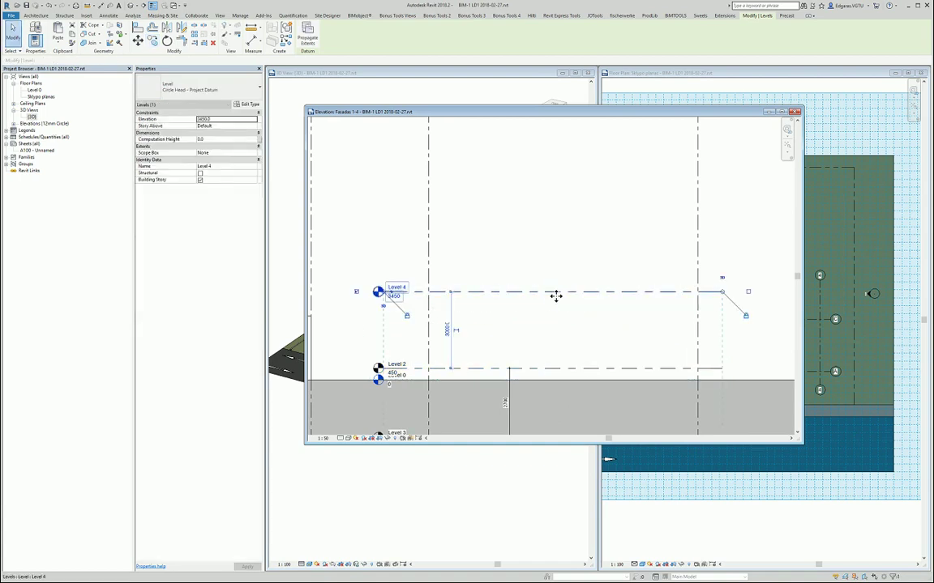
pyautogui.press('r')
pyautogui.press('o')
pyautogui.click(562, 302)
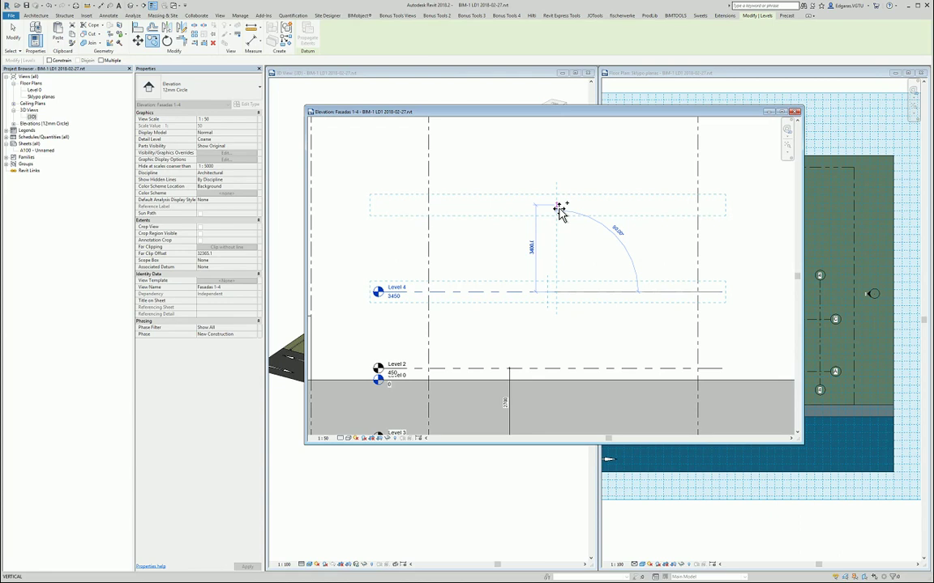
pyautogui.press('Escape')
pyautogui.press('Escape')
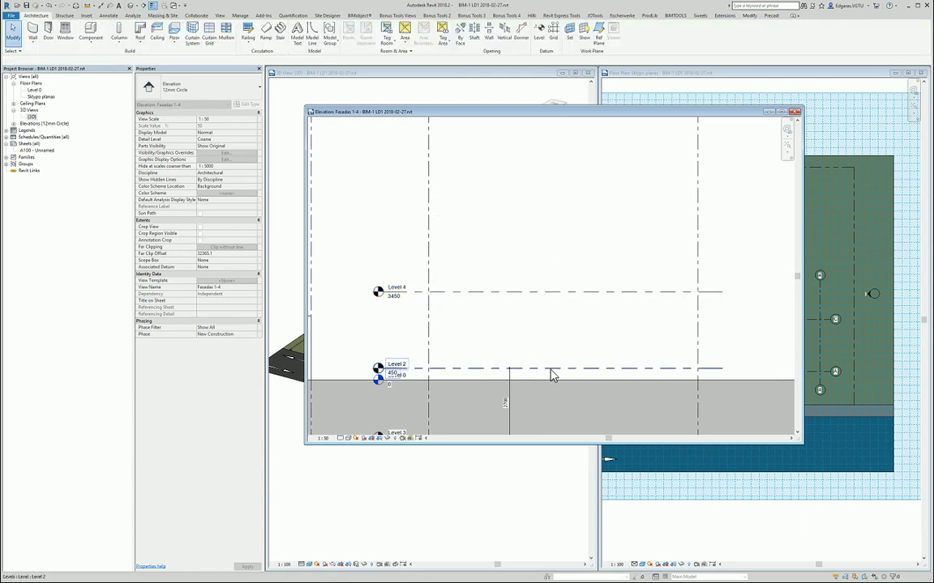
# Step: Copy the Level 2 line vertically upward by 7740 mm to create the uppermost level
pyautogui.click(552, 369)
pyautogui.press('c')
pyautogui.press('o')
pyautogui.click(552, 370)
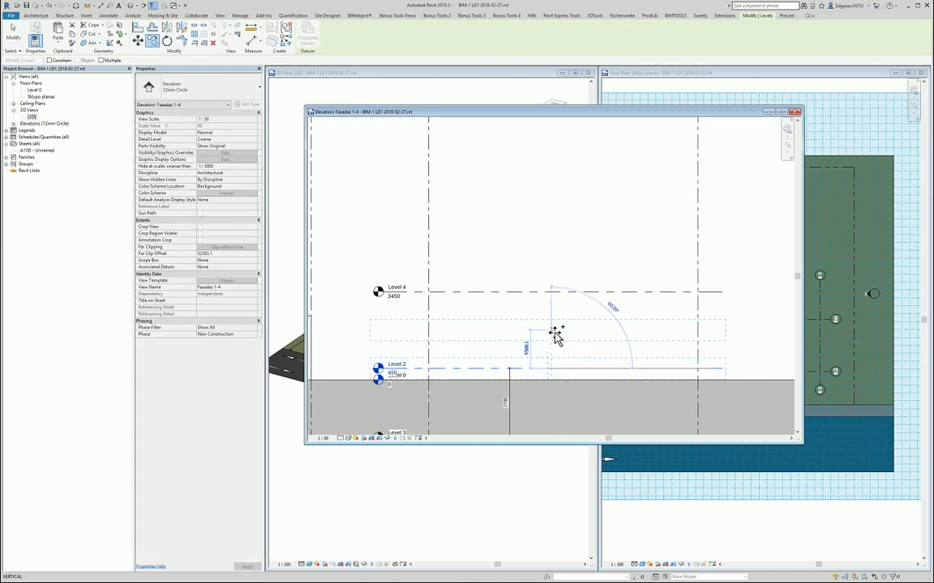
pyautogui.write('7')
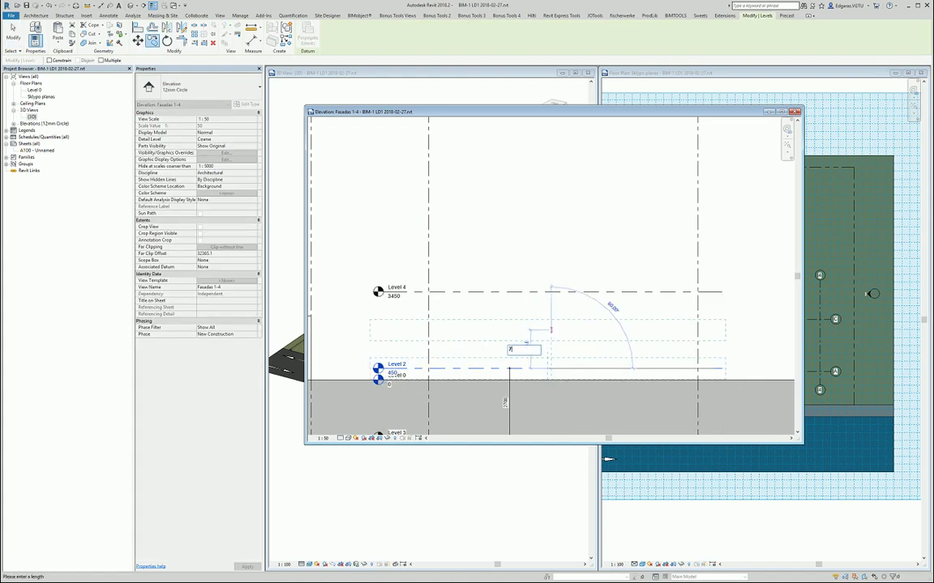
pyautogui.write('740')
pyautogui.press('Return')
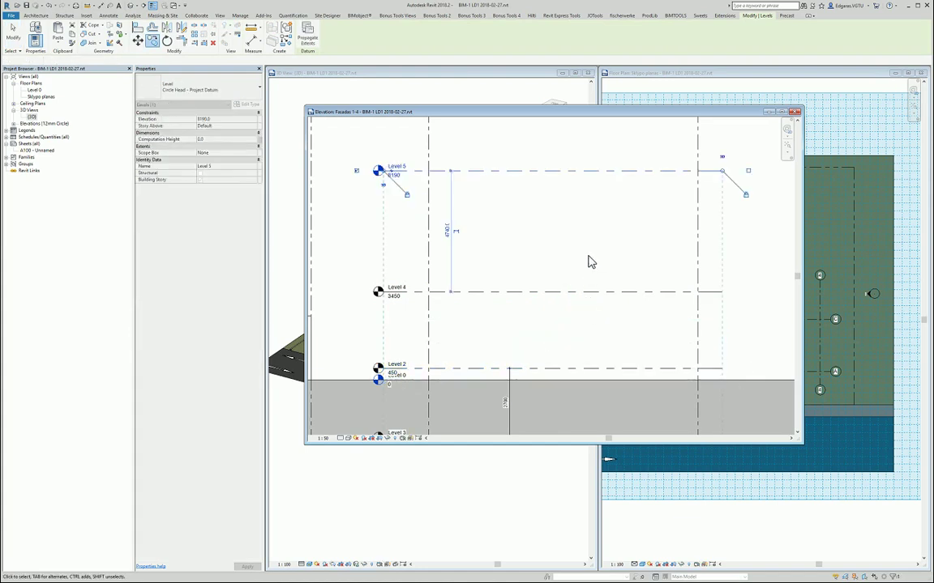
pyautogui.press('Escape')
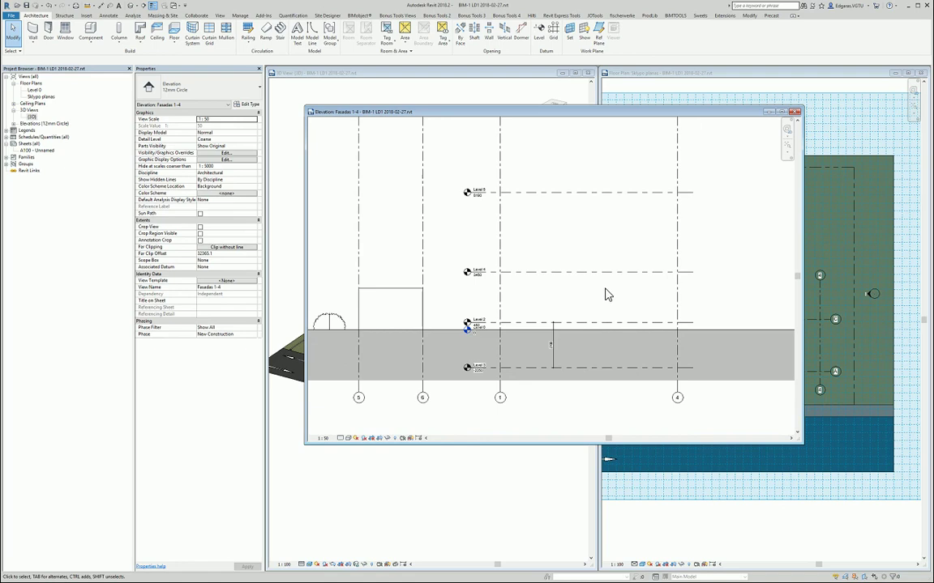
# Step: Place a chain of aligned dimensions through Level 2, Level 4 and Level 5, in line with the existing 2700 dimension
pyautogui.press('d')
pyautogui.press('i')
pyautogui.click(580, 323)
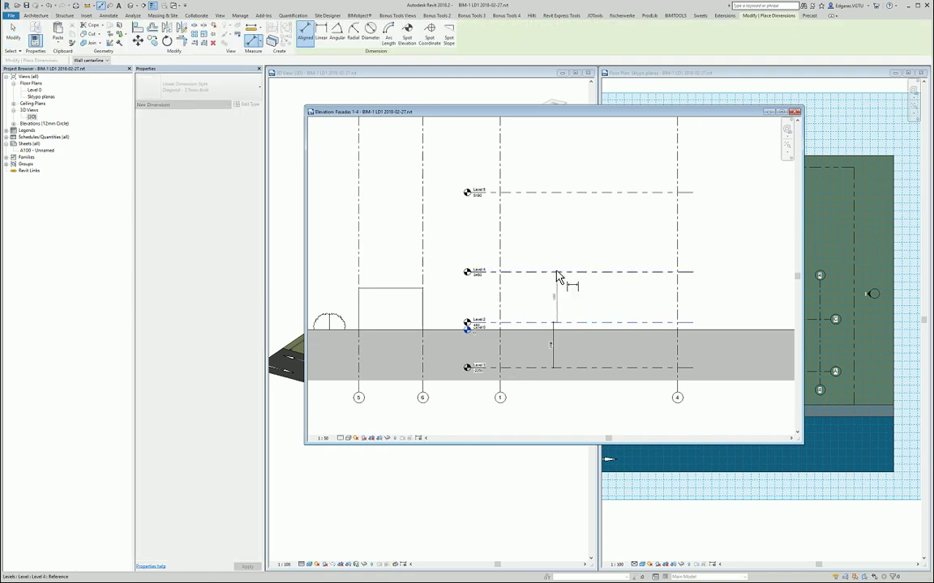
pyautogui.click(557, 273)
pyautogui.click(552, 193)
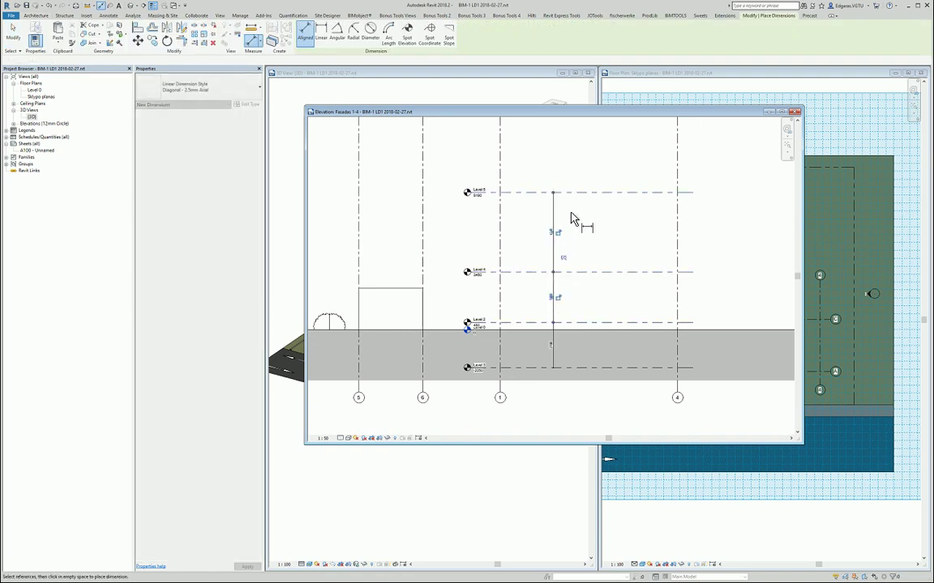
pyautogui.scroll(3, 572, 217)
pyautogui.press('Escape')
# Step: Add an aligned dimension between Level 0 and Level 2 beside the dimension chain
pyautogui.scroll(-2, 573, 217)
pyautogui.press('d')
pyautogui.press('i')
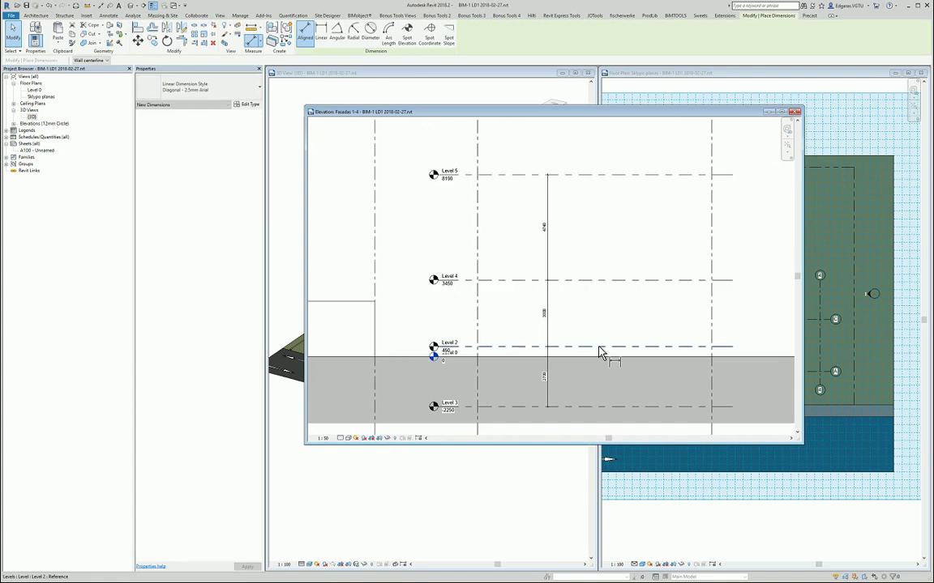
pyautogui.press('Escape')
pyautogui.moveTo(629, 311); pyautogui.dragTo(611, 337, button='middle')
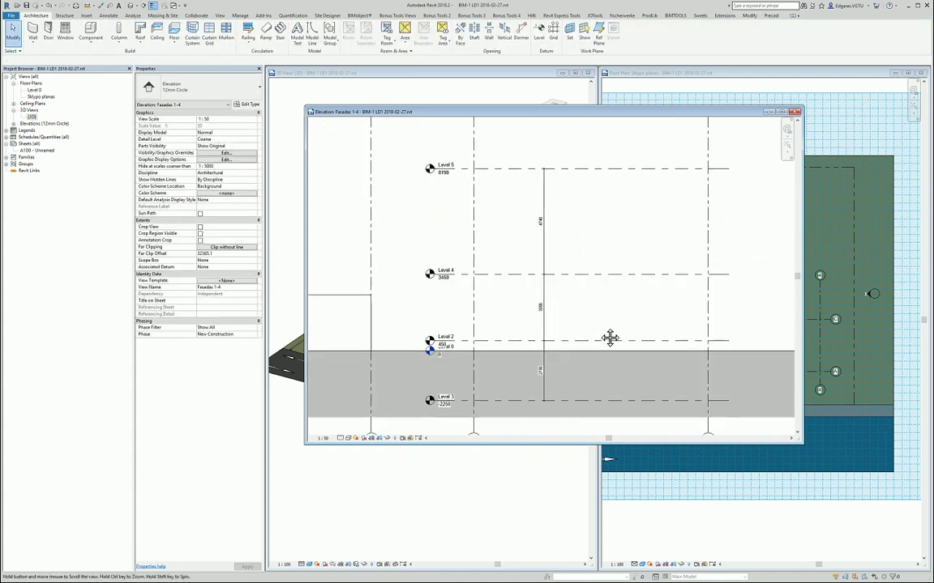
pyautogui.press('d')
pyautogui.press('i')
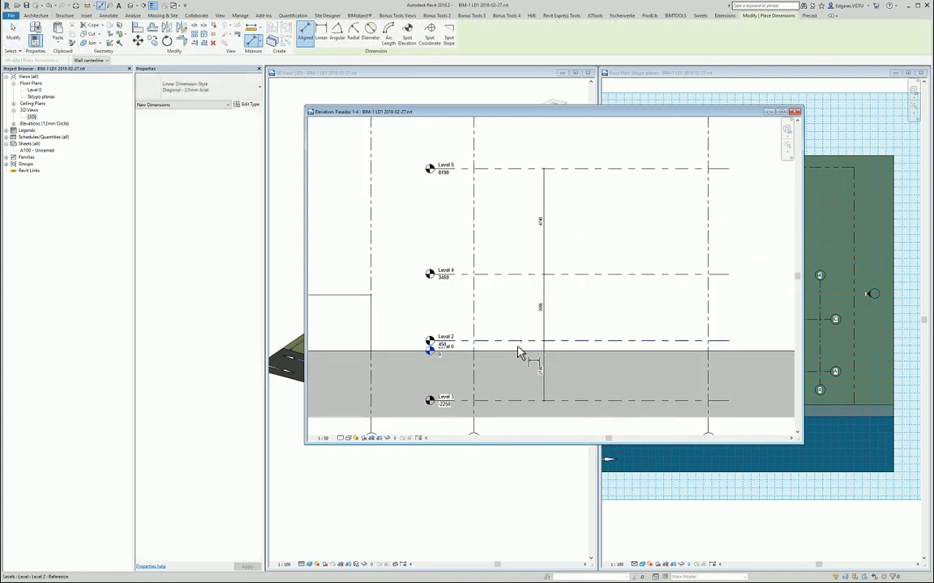
pyautogui.click(519, 352)
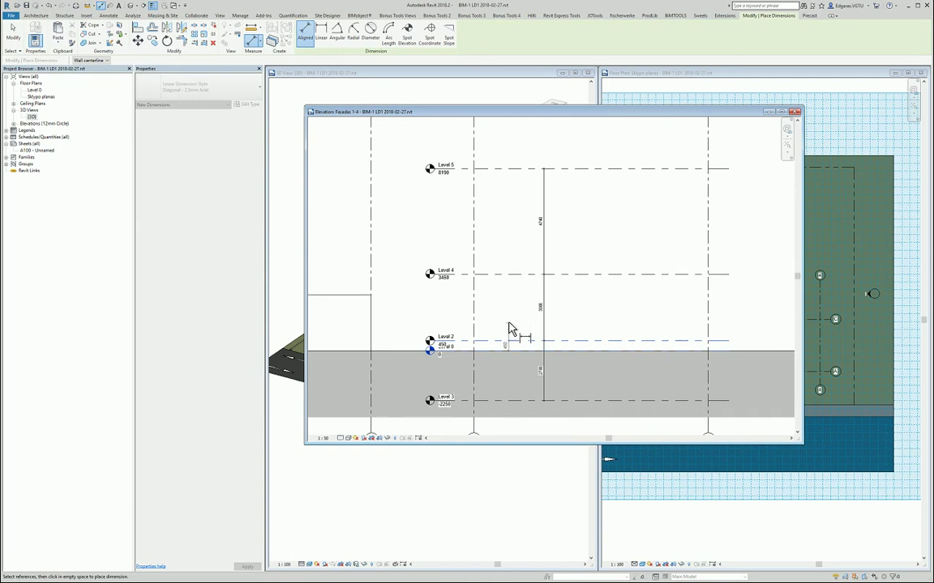
pyautogui.press('Escape')
pyautogui.press('Escape')
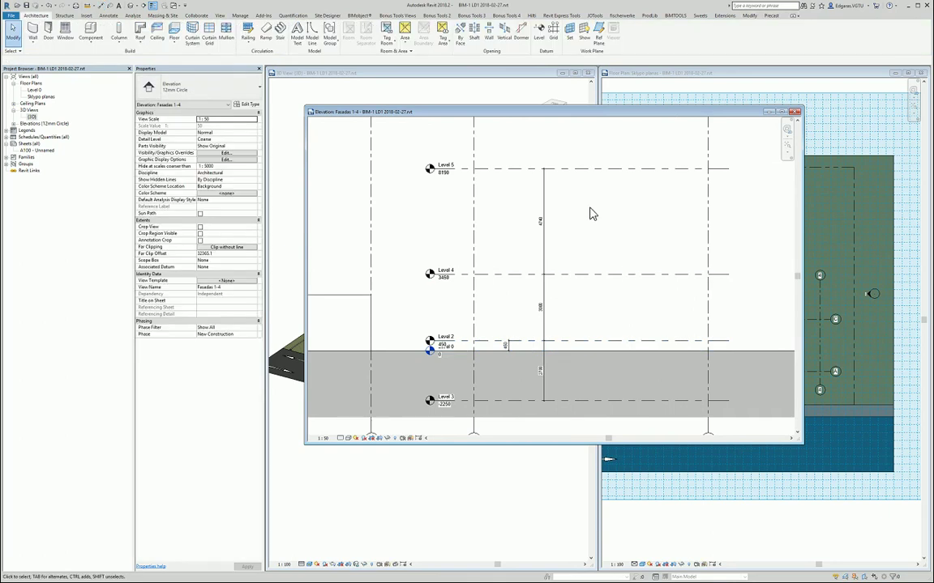
# Step: Copy the Level 4 line vertically downward by 150 mm to create a level just below it
pyautogui.scroll(3, 469, 260)
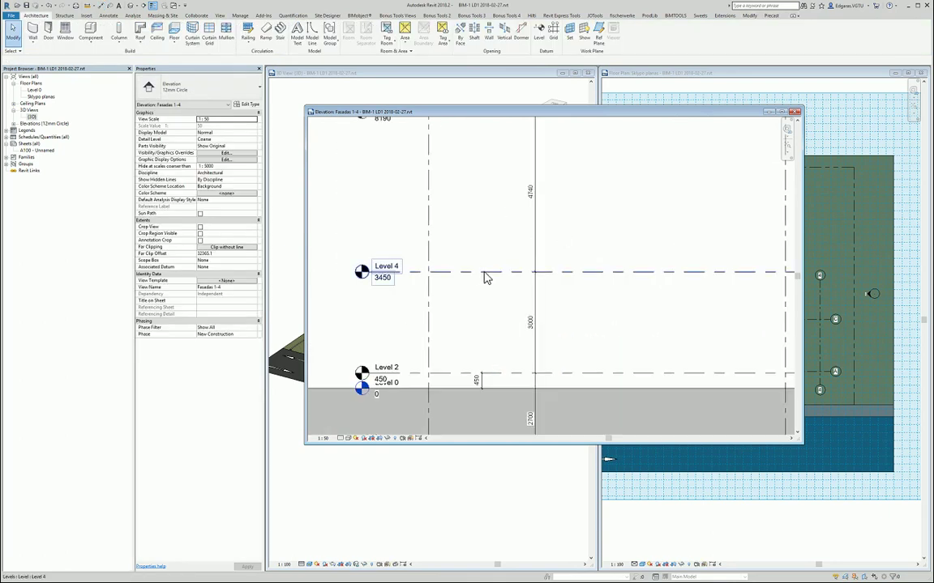
pyautogui.click(419, 272)
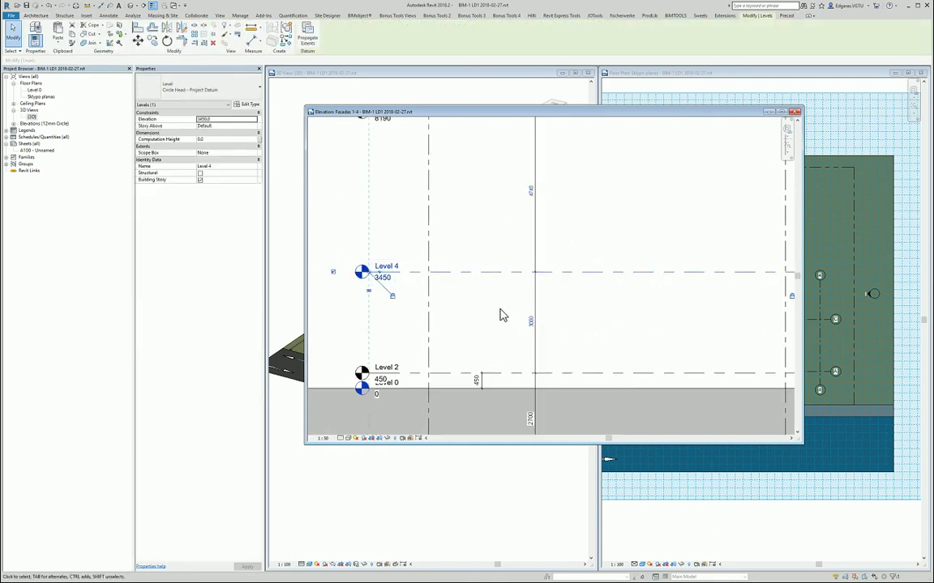
pyautogui.press('c')
pyautogui.press('o')
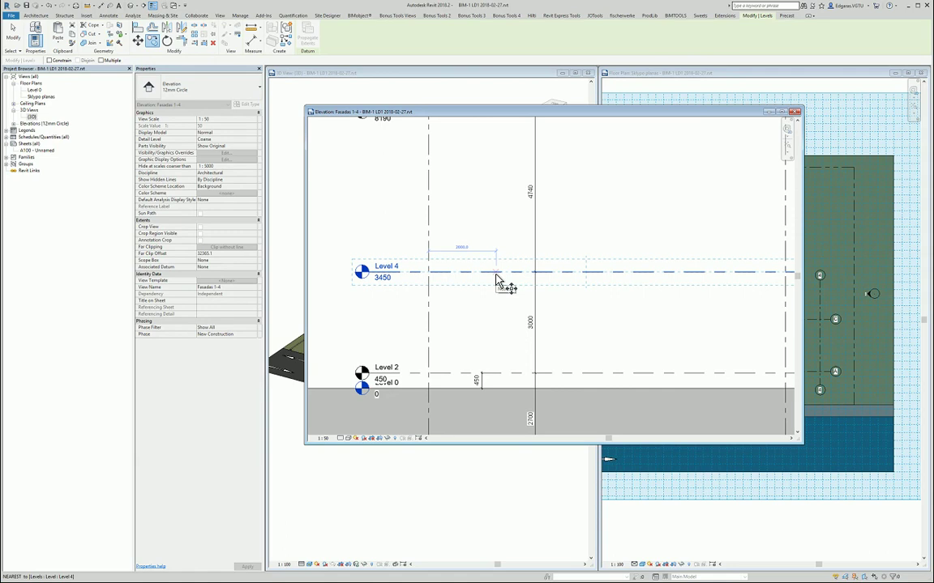
pyautogui.click(491, 275)
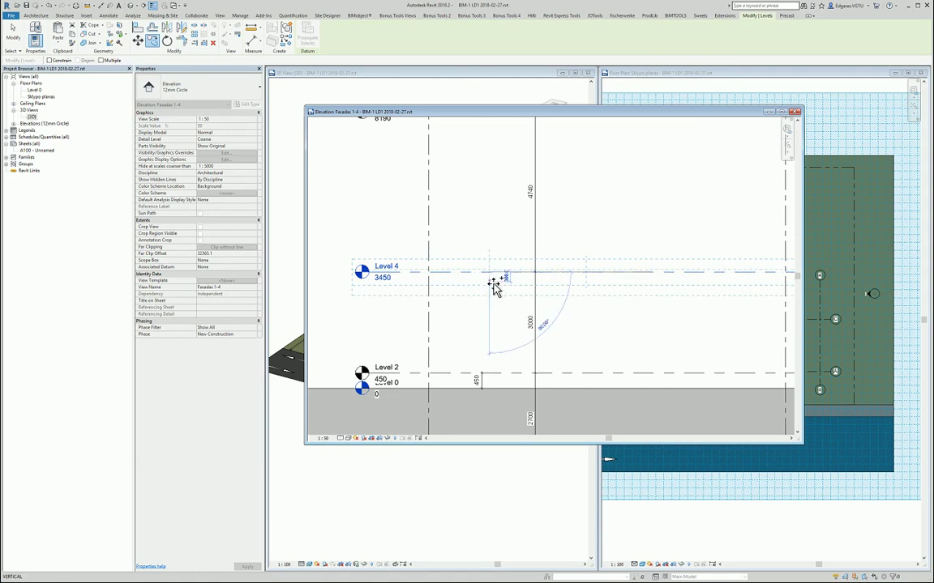
pyautogui.scroll(2, 493, 283)
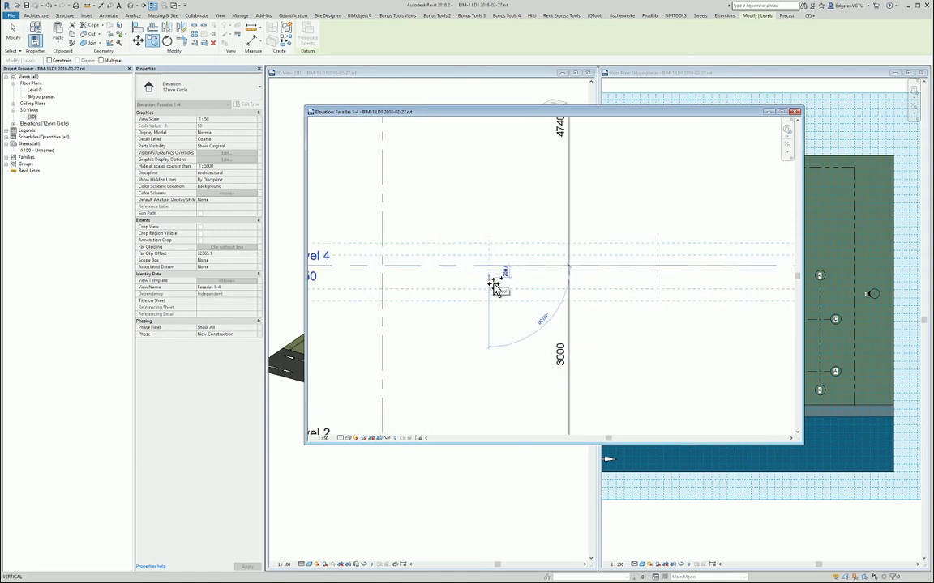
pyautogui.write('150')
pyautogui.press('Return')
pyautogui.click(534, 223)
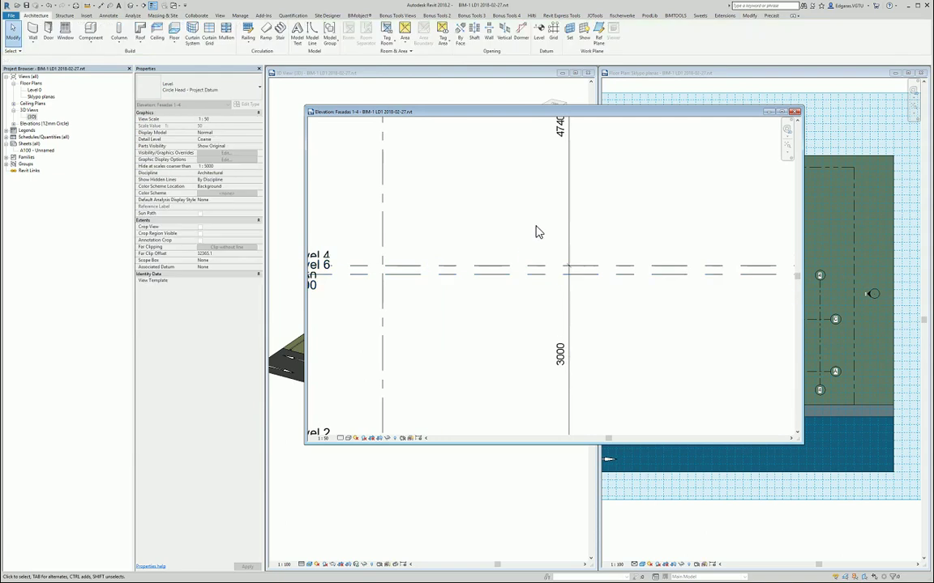
# Step: Set the elevation view's scale to 1:10 so the two closely spaced level heads separate
pyautogui.scroll(-3, 534, 221)
pyautogui.scroll(2, 429, 232)
pyautogui.scroll(3, 453, 243)
pyautogui.scroll(-2, 490, 261)
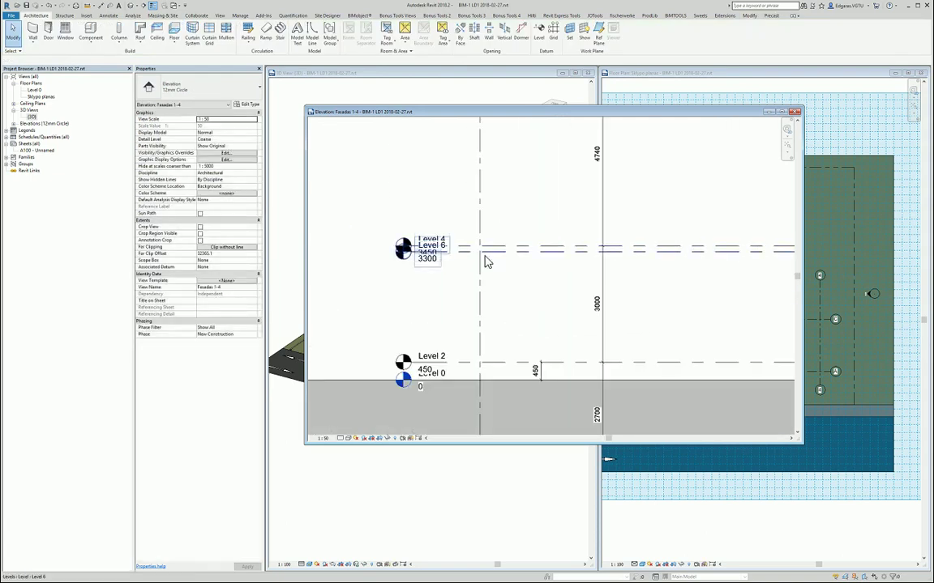
pyautogui.scroll(1, 477, 256)
pyautogui.click(325, 439)
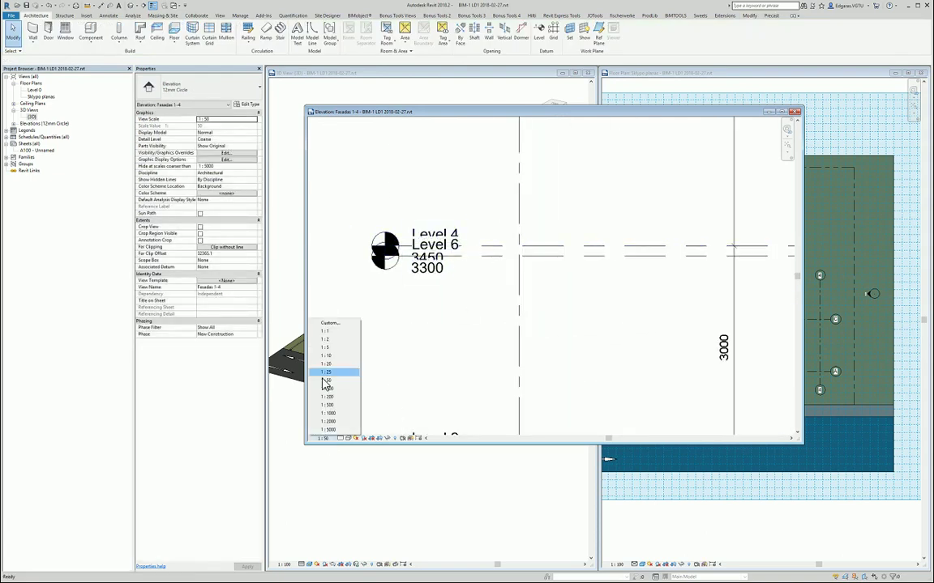
pyautogui.click(327, 355)
pyautogui.scroll(3, 459, 251)
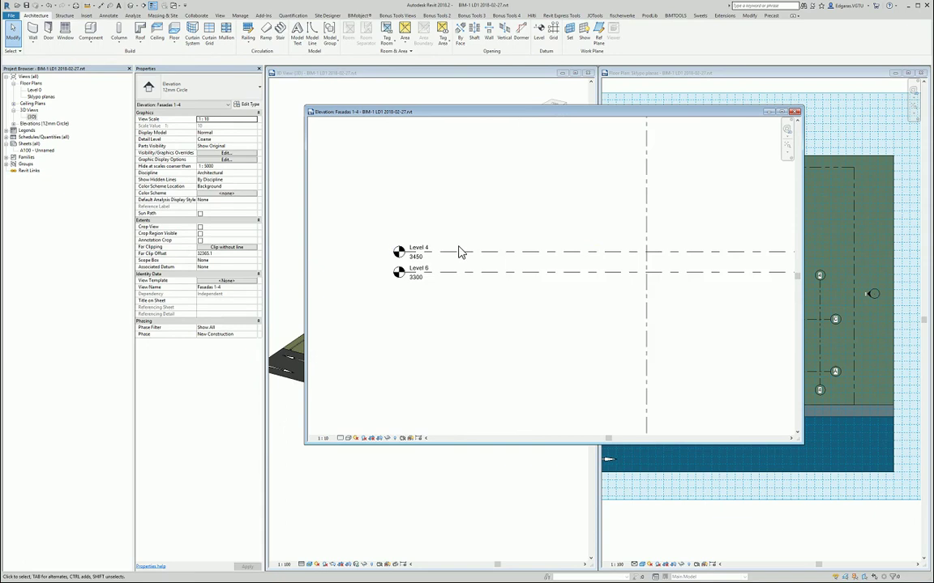
# Step: Enable Symbol at End 2 Default in the type properties of Level 4's Circle Head - Project Datum type
pyautogui.click(432, 264)
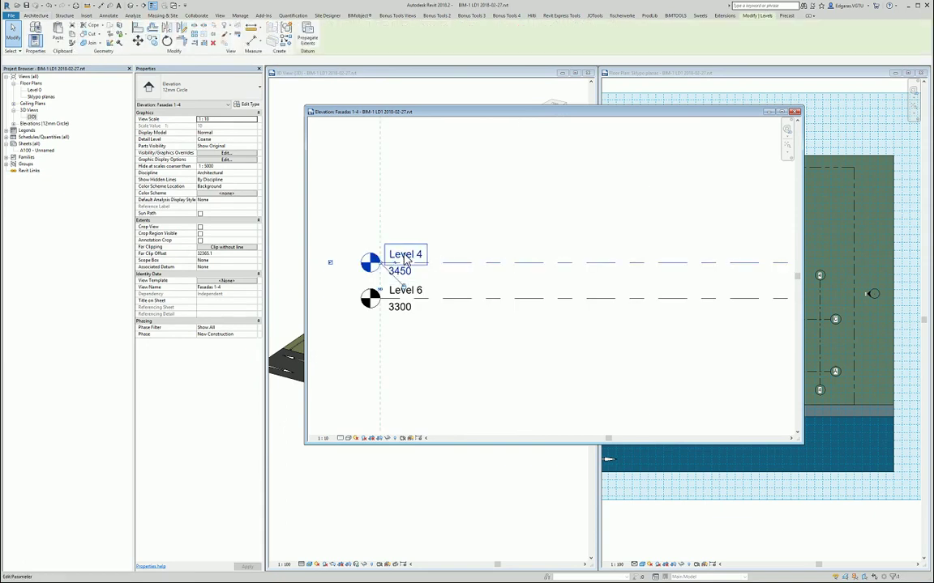
pyautogui.click(422, 250)
pyautogui.click(455, 227)
pyautogui.click(464, 227)
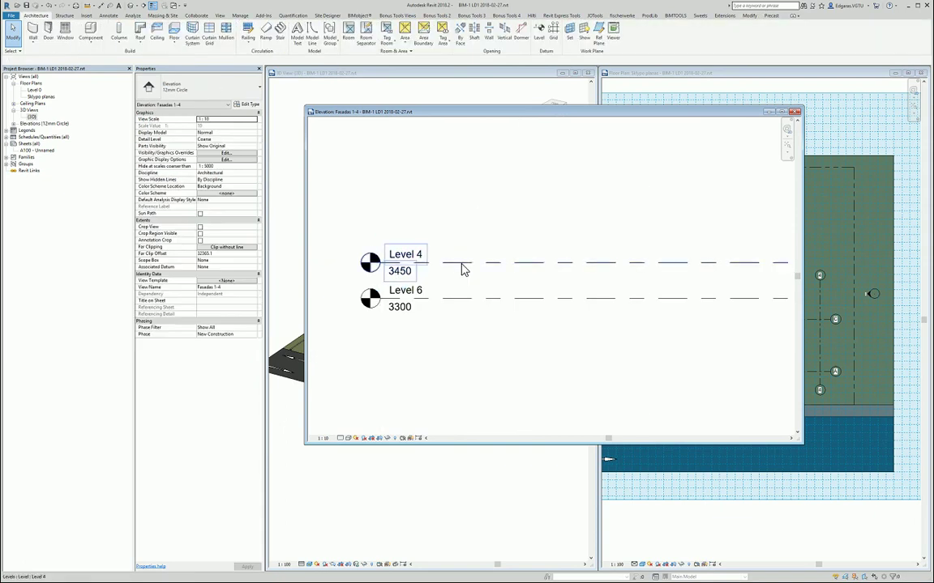
pyautogui.click(462, 263)
pyautogui.click(246, 104)
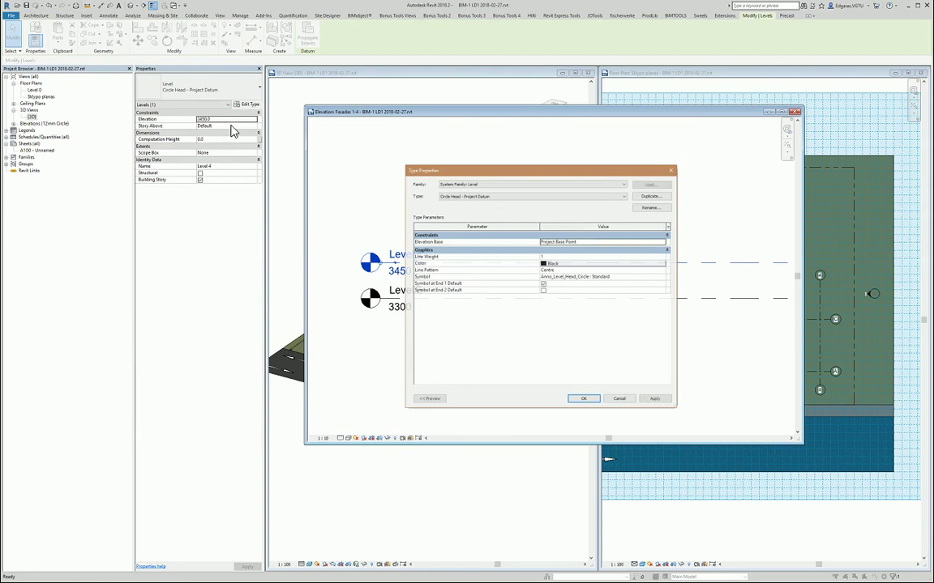
pyautogui.moveTo(583, 172); pyautogui.dragTo(708, 149)
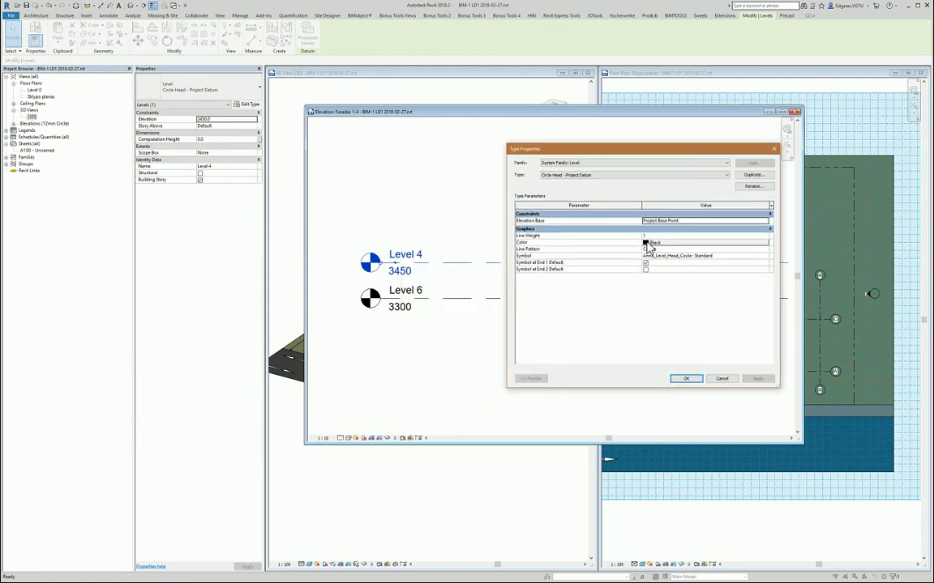
pyautogui.click(645, 270)
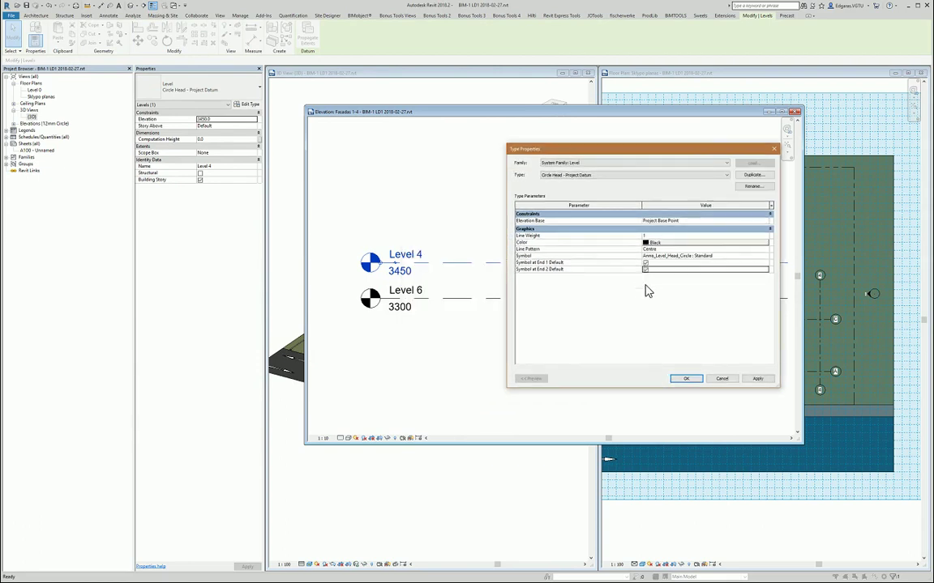
pyautogui.click(686, 380)
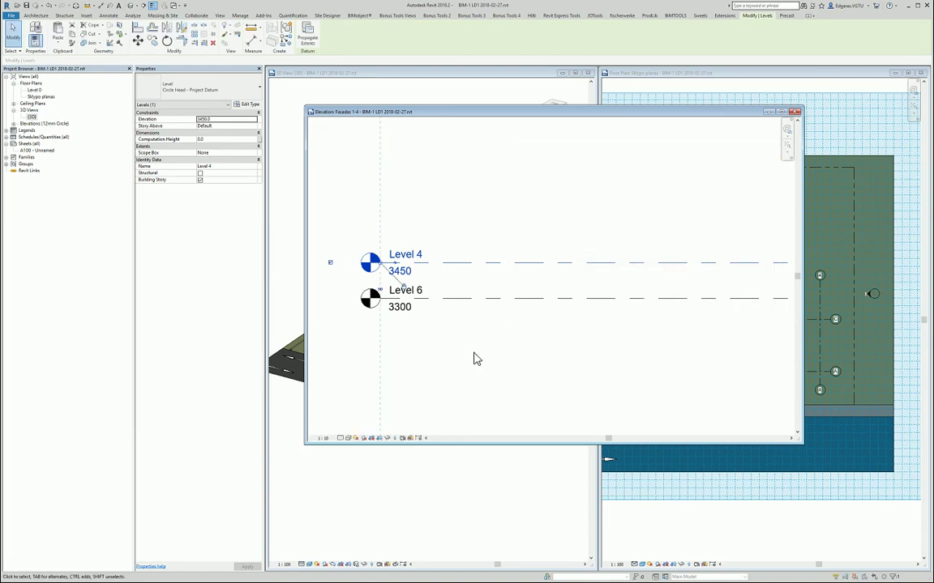
# Step: Mark Level 6, the lower of the two closely spaced levels, as Structural in its properties
pyautogui.click(475, 358)
pyautogui.click(384, 278)
pyautogui.click(462, 306)
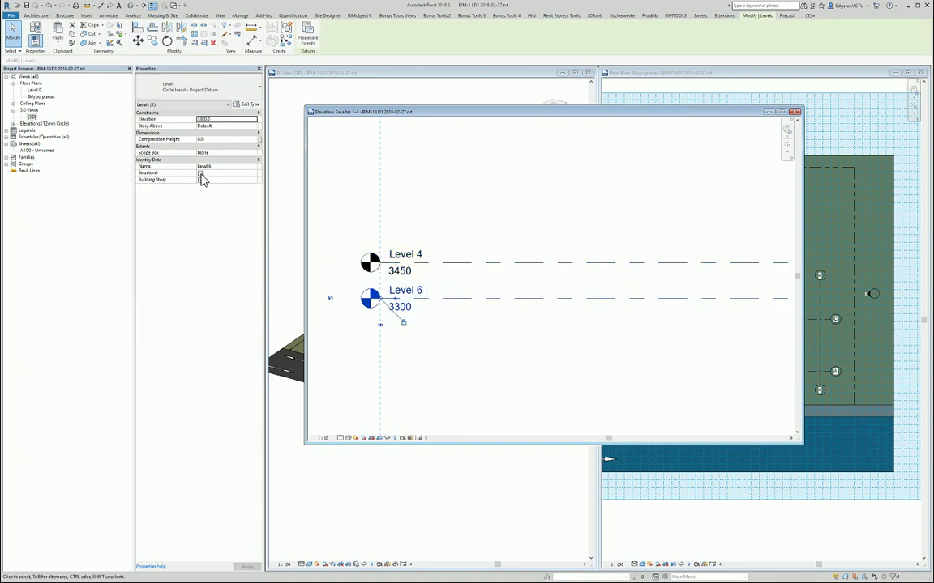
pyautogui.click(200, 175)
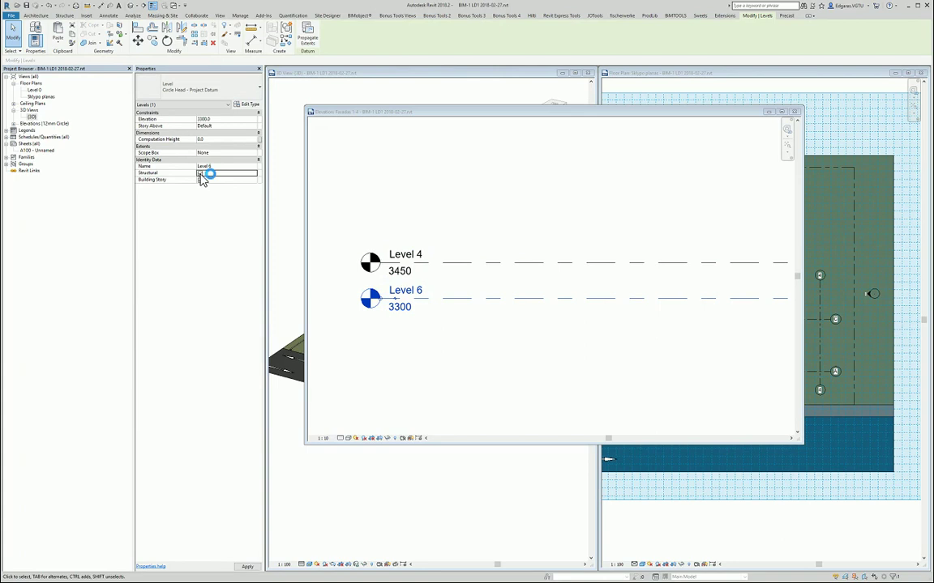
pyautogui.click(466, 267)
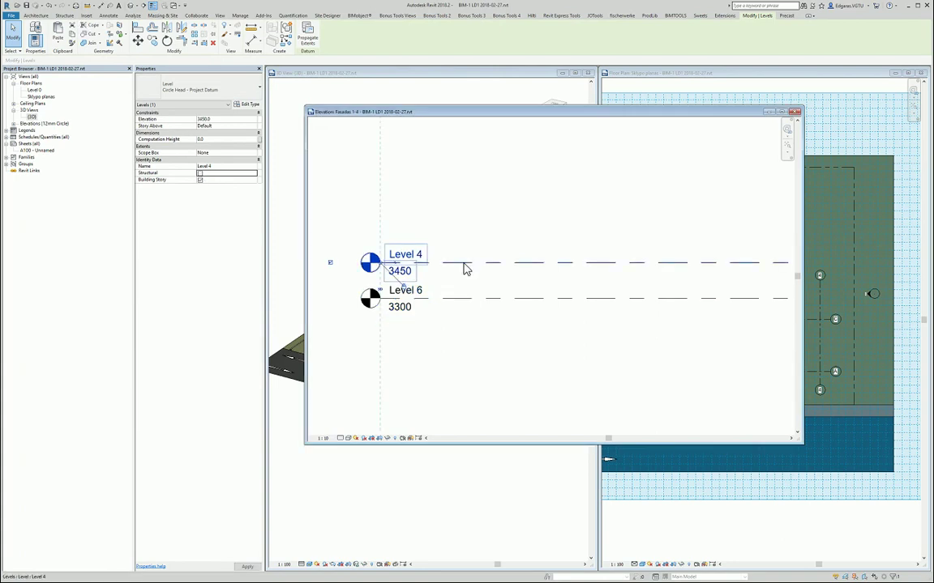
pyautogui.click(200, 180)
pyautogui.click(435, 357)
# Step: Rename Level 6 as SKP +3,300 at its level head in the elevation view
pyautogui.click(409, 293)
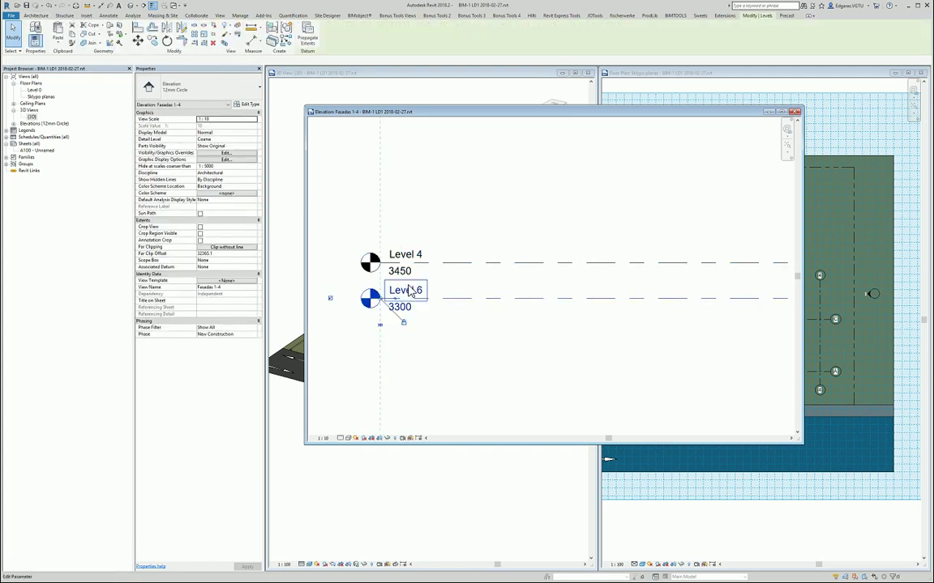
pyautogui.click(409, 292)
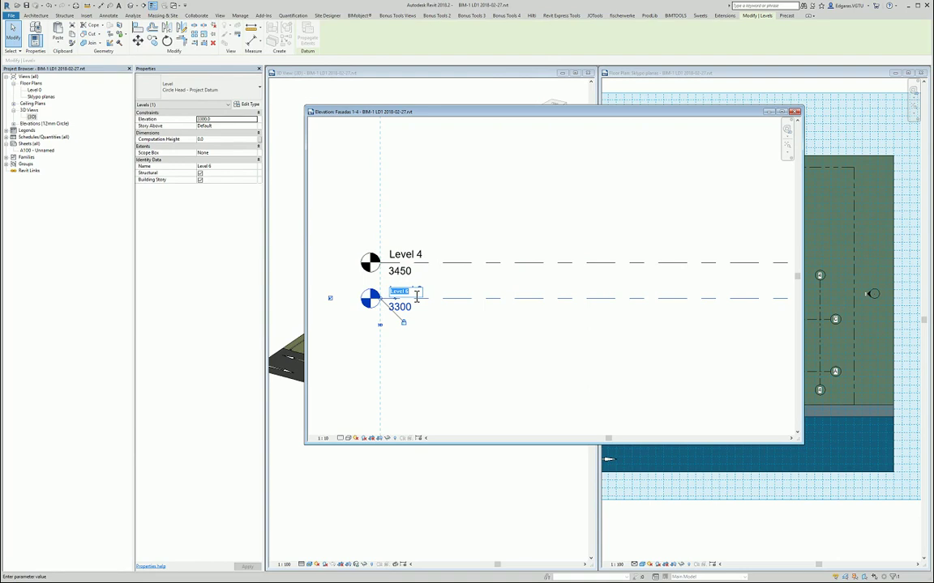
pyautogui.press('capslock')
pyautogui.write('SKP +3,300')
pyautogui.press('Return')
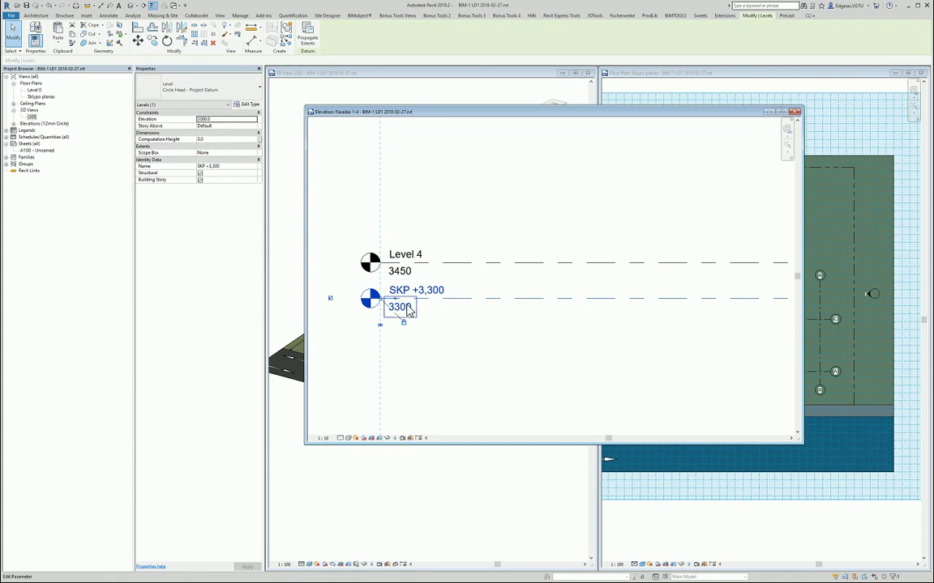
# Step: Rename Level 4 as SAP +3,000 at its level head
pyautogui.click(442, 246)
pyautogui.doubleClick(406, 256)
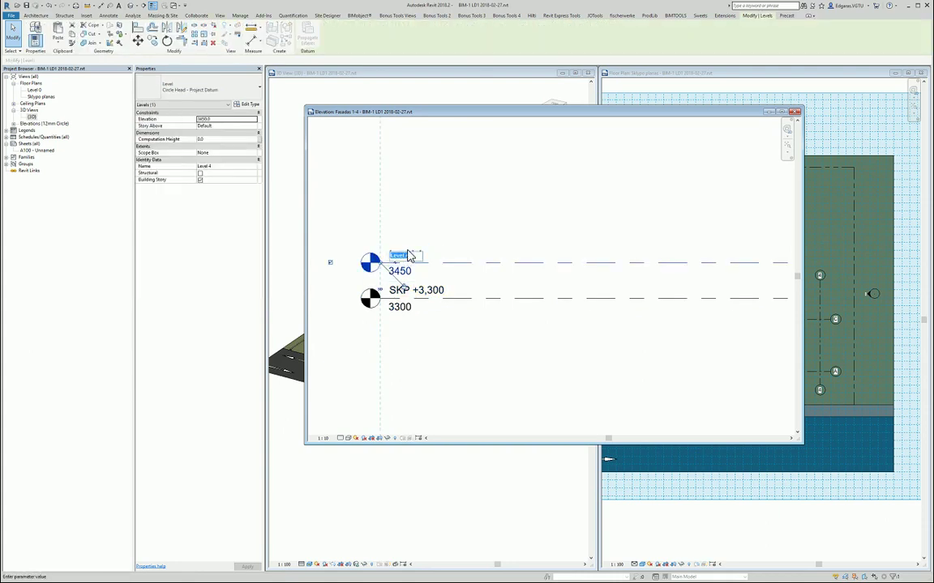
pyautogui.write('SAP +3,000')
# Step: Correct the name of the lower SKP level to SKP +2,850
pyautogui.click(433, 300)
pyautogui.click(436, 293)
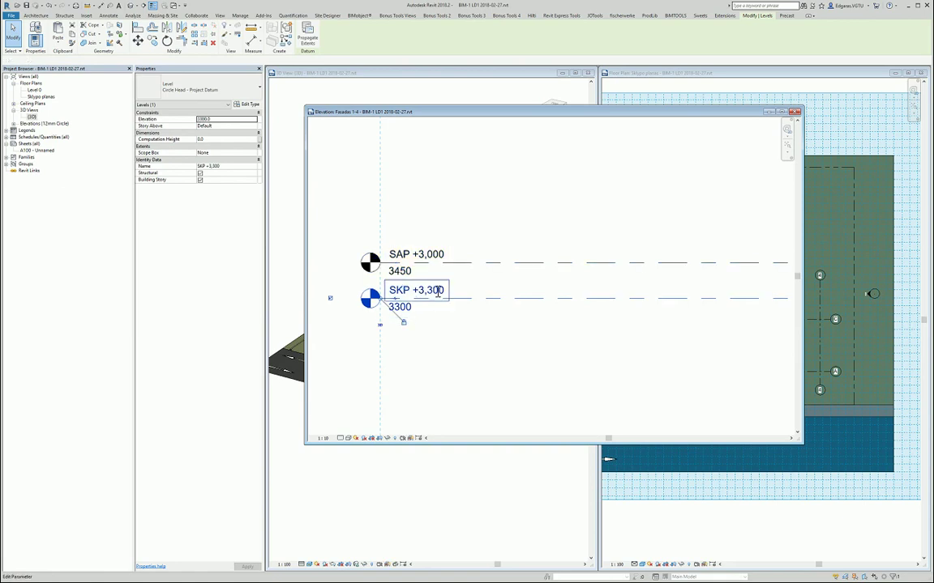
pyautogui.click(437, 292)
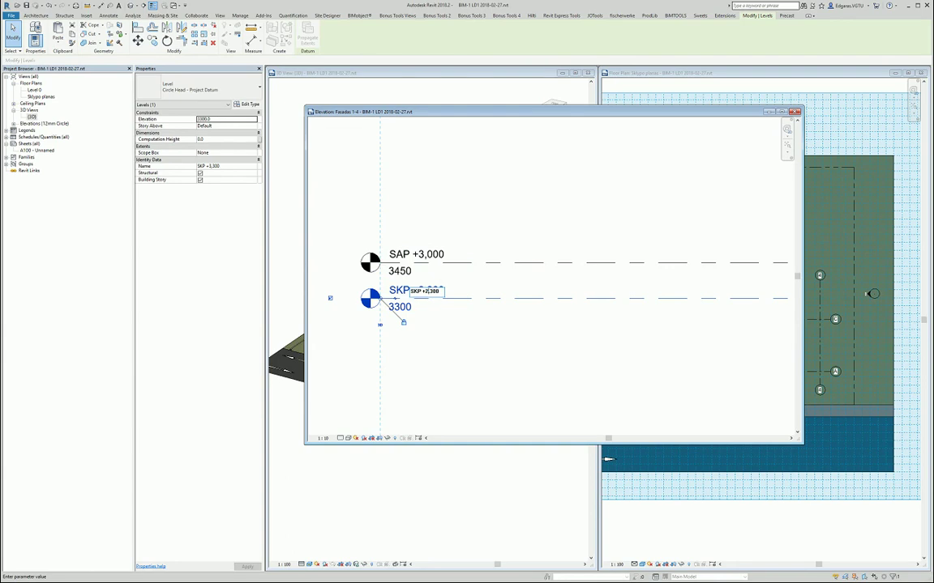
pyautogui.moveTo(434, 294); pyautogui.dragTo(450, 299)
pyautogui.write('85')
pyautogui.press('Return')
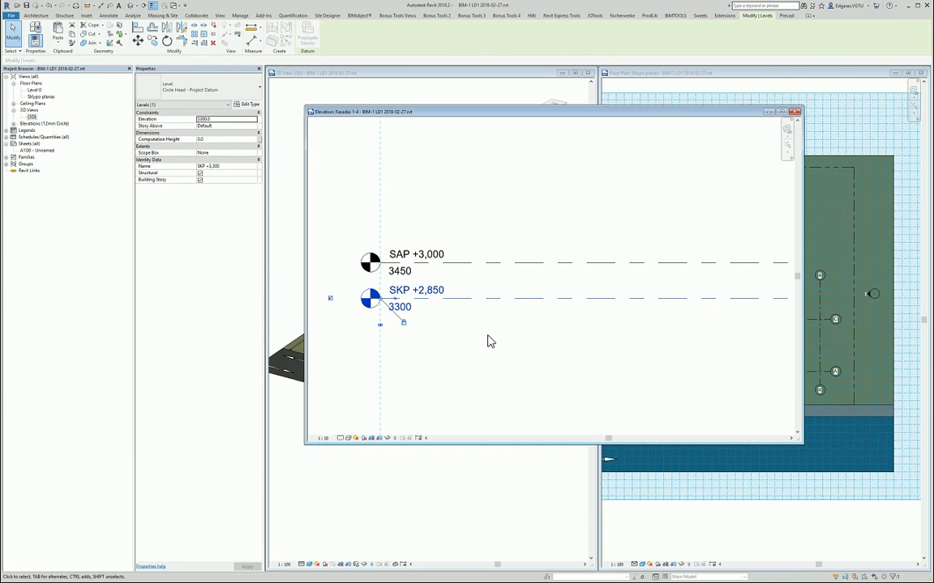
pyautogui.press('Escape')
# Step: Examine the arrangement of levels in the elevation, checking Level 5's name and height against the paired SAP and SKP levels
pyautogui.scroll(-2, 441, 212)
pyautogui.scroll(2, 452, 269)
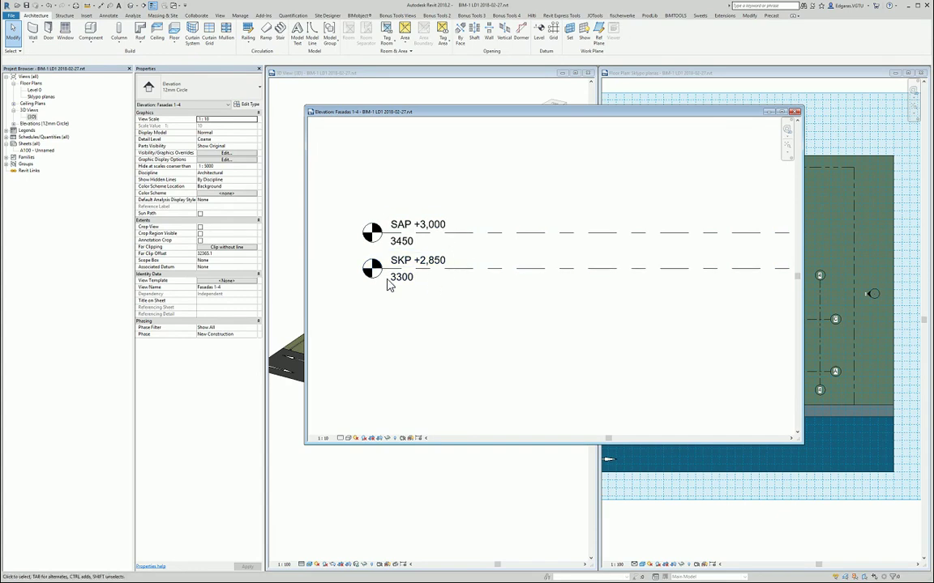
pyautogui.scroll(-5, 454, 198)
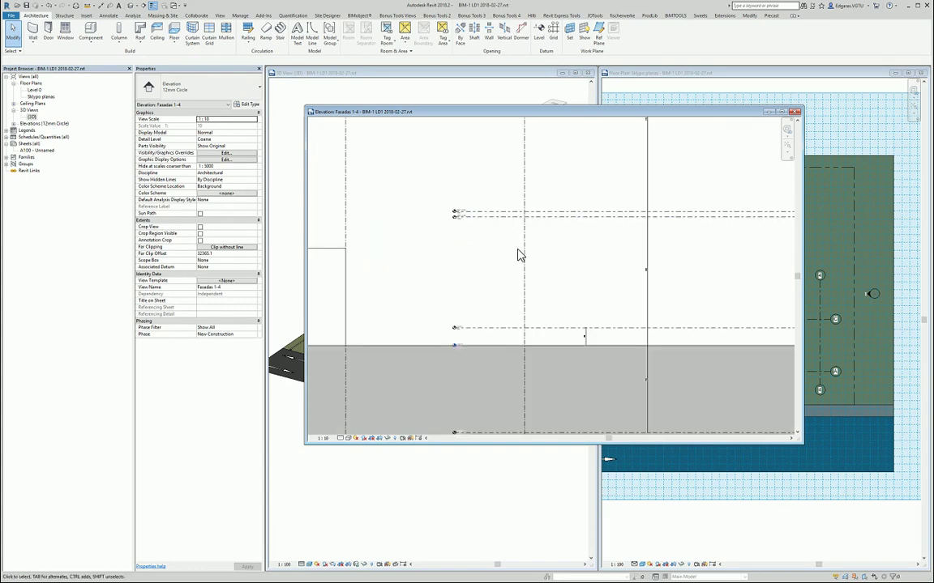
pyautogui.moveTo(540, 280); pyautogui.dragTo(519, 308, button='middle')
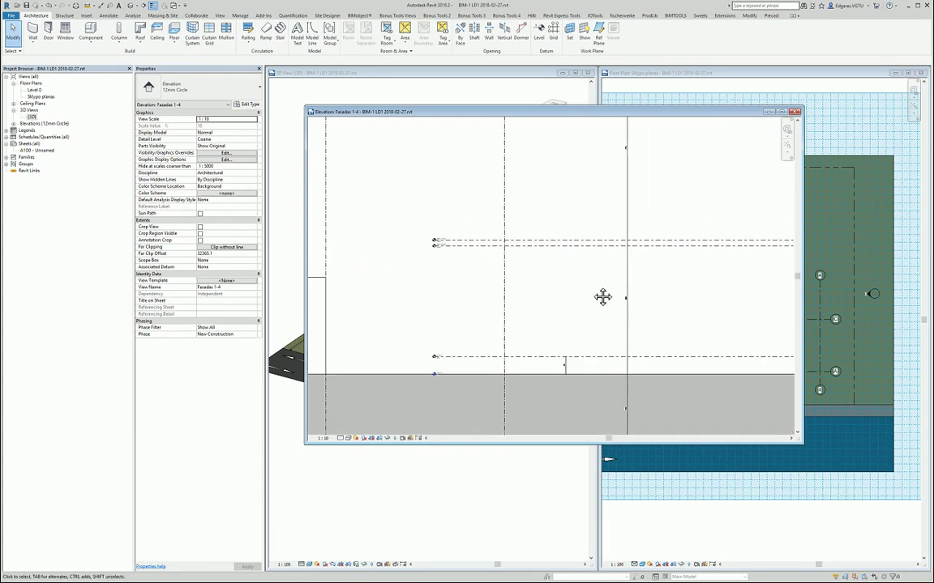
pyautogui.moveTo(602, 295); pyautogui.dragTo(498, 333, button='middle')
pyautogui.scroll(-3, 513, 278)
pyautogui.scroll(2, 500, 254)
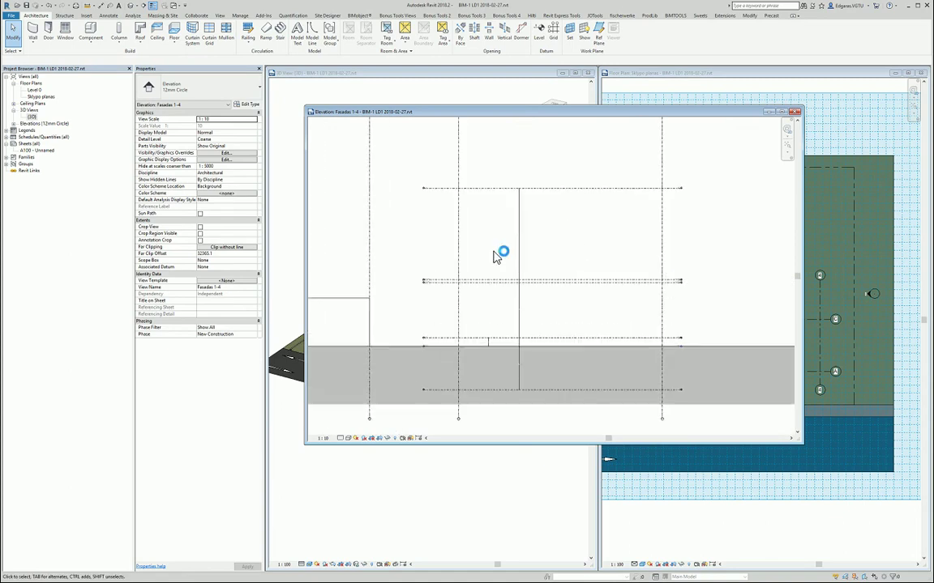
pyautogui.click(491, 181)
pyautogui.scroll(3, 415, 177)
pyautogui.scroll(2, 413, 178)
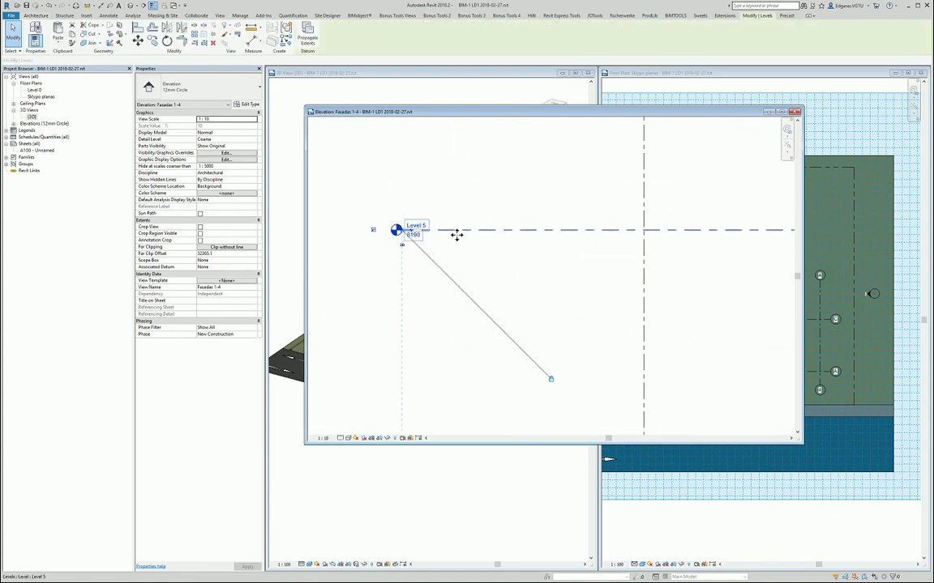
pyautogui.scroll(2, 421, 191)
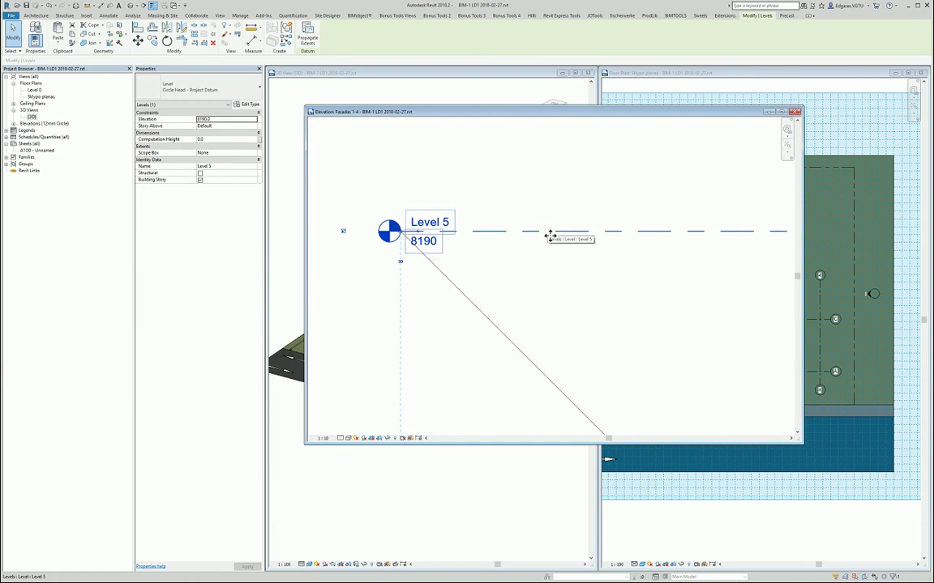
pyautogui.scroll(-8, 458, 200)
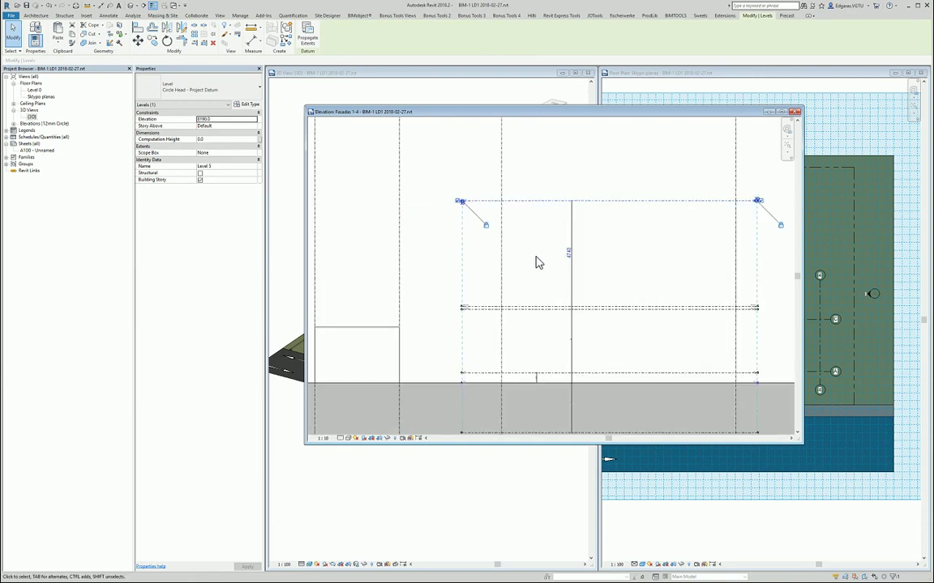
pyautogui.click(535, 258)
pyautogui.scroll(3, 484, 198)
pyautogui.scroll(-3, 479, 357)
pyautogui.scroll(5, 486, 292)
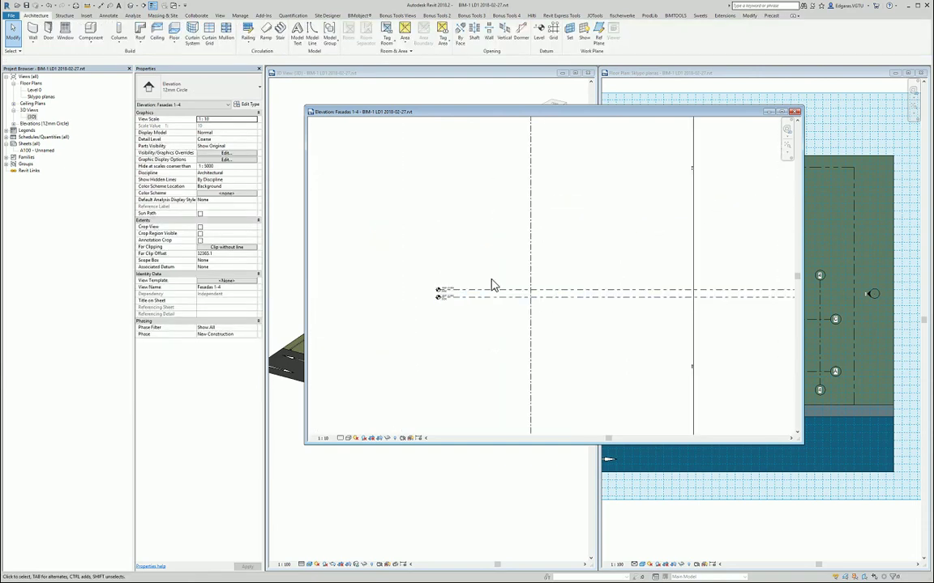